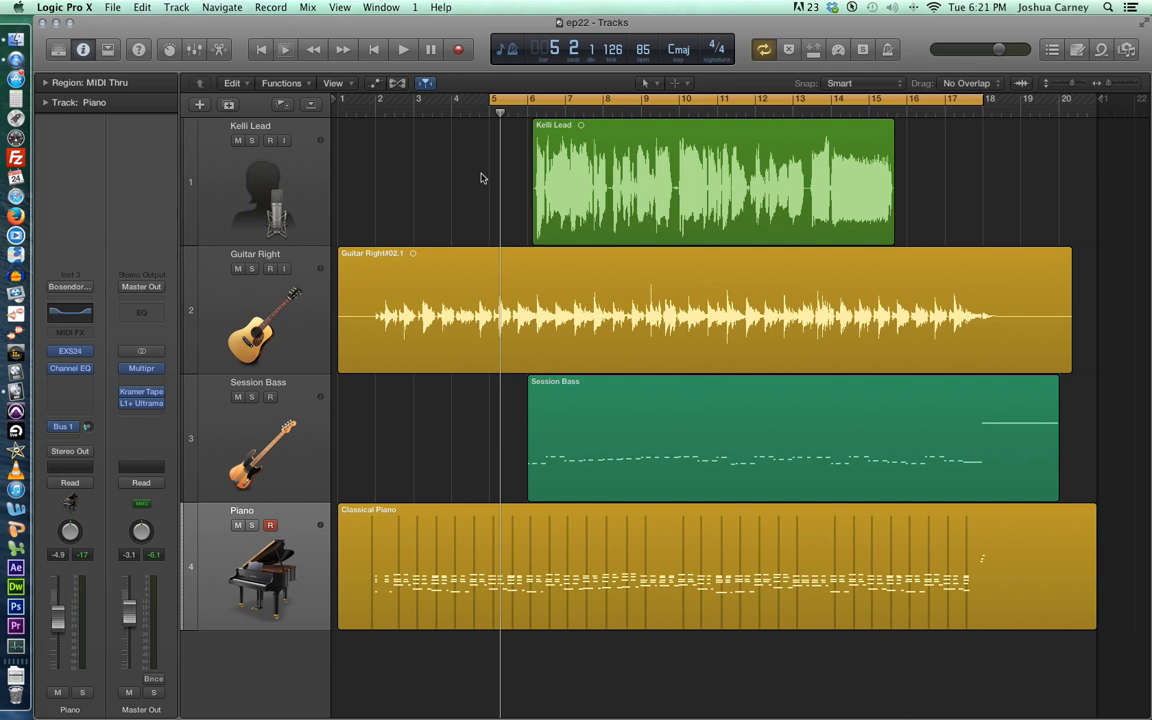
# Review the Advanced preferences, switching Show Advanced Tools off and back on before closing the window
pyautogui.click(70, 8)
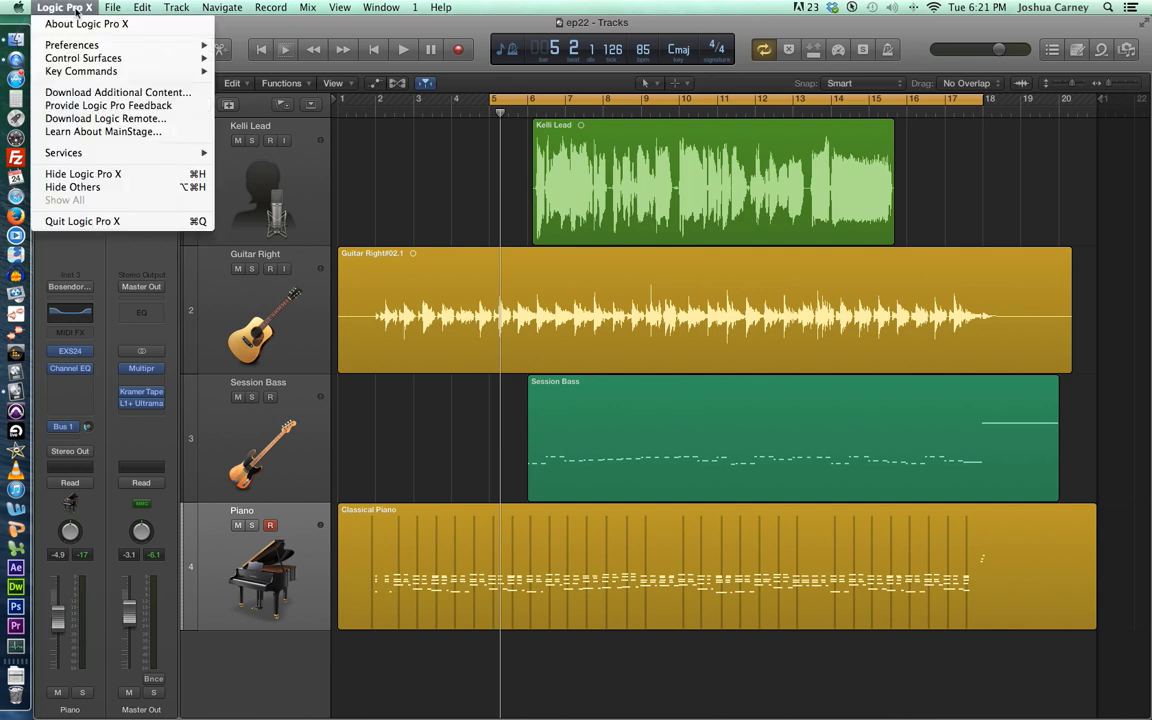
pyautogui.moveTo(69, 44)
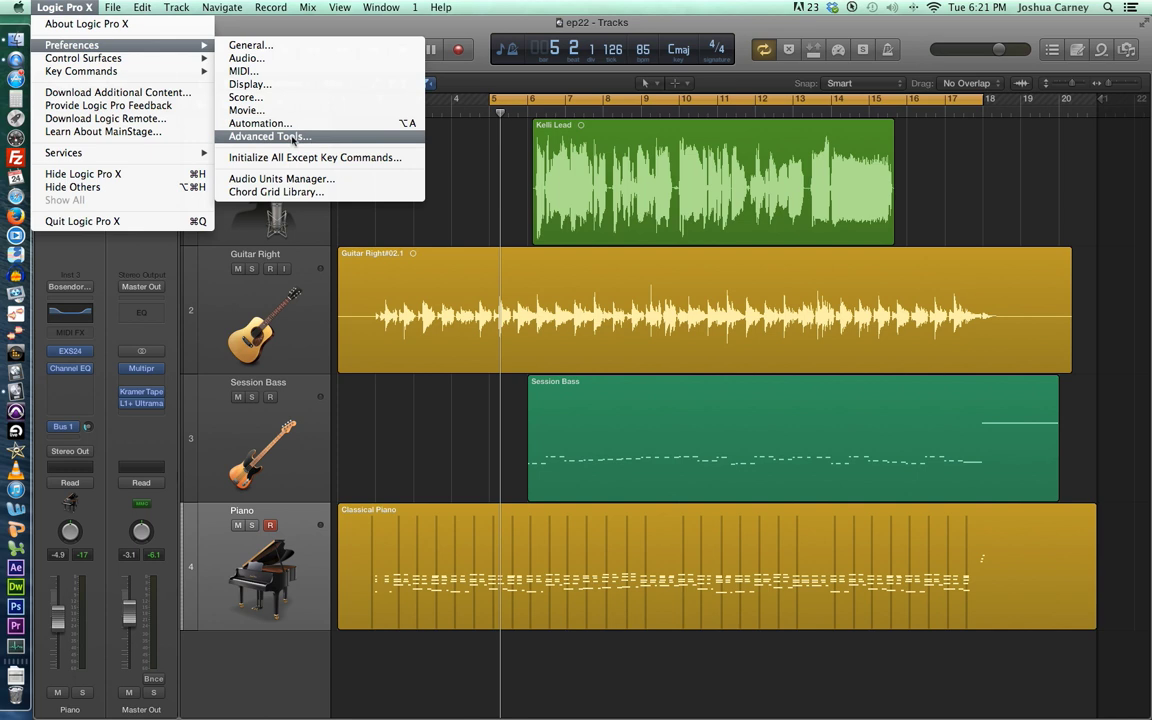
pyautogui.click(275, 134)
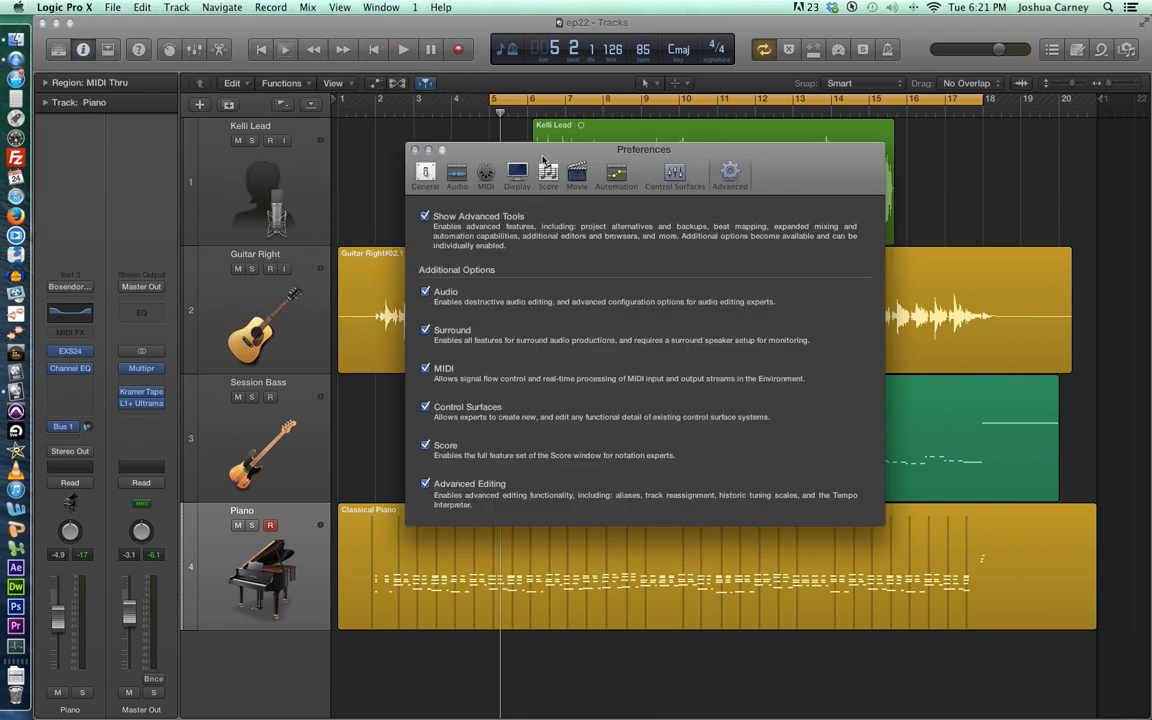
pyautogui.moveTo(531, 145); pyautogui.dragTo(555, 130)
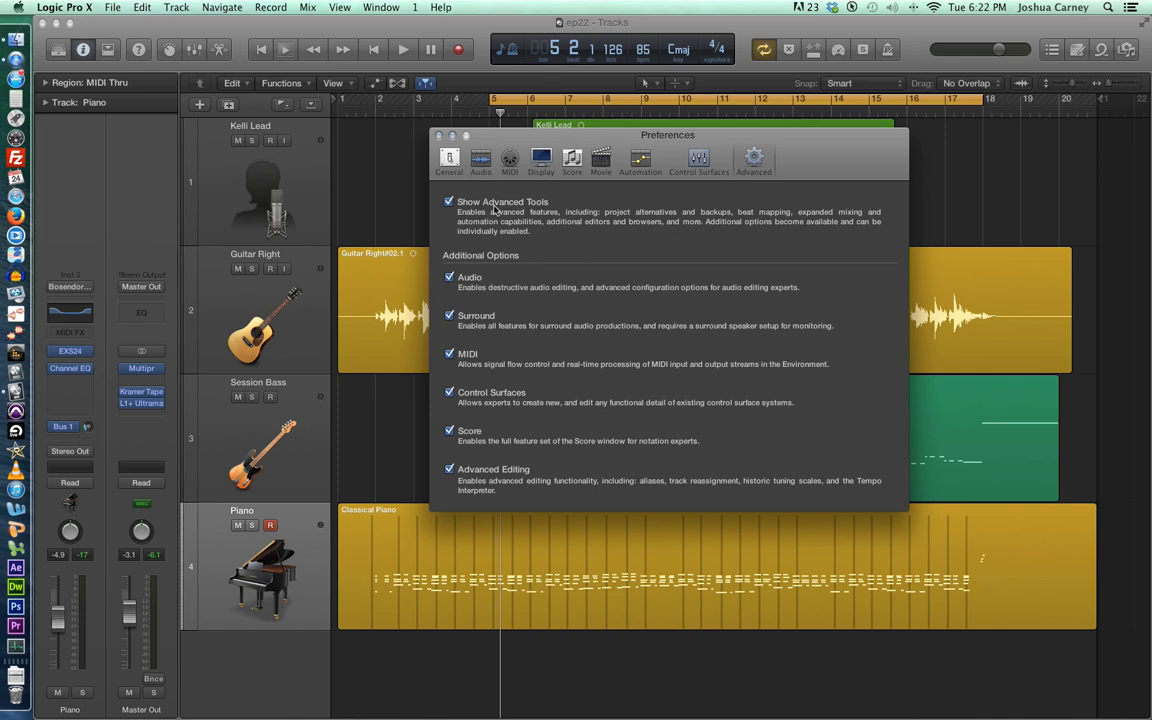
pyautogui.click(494, 204)
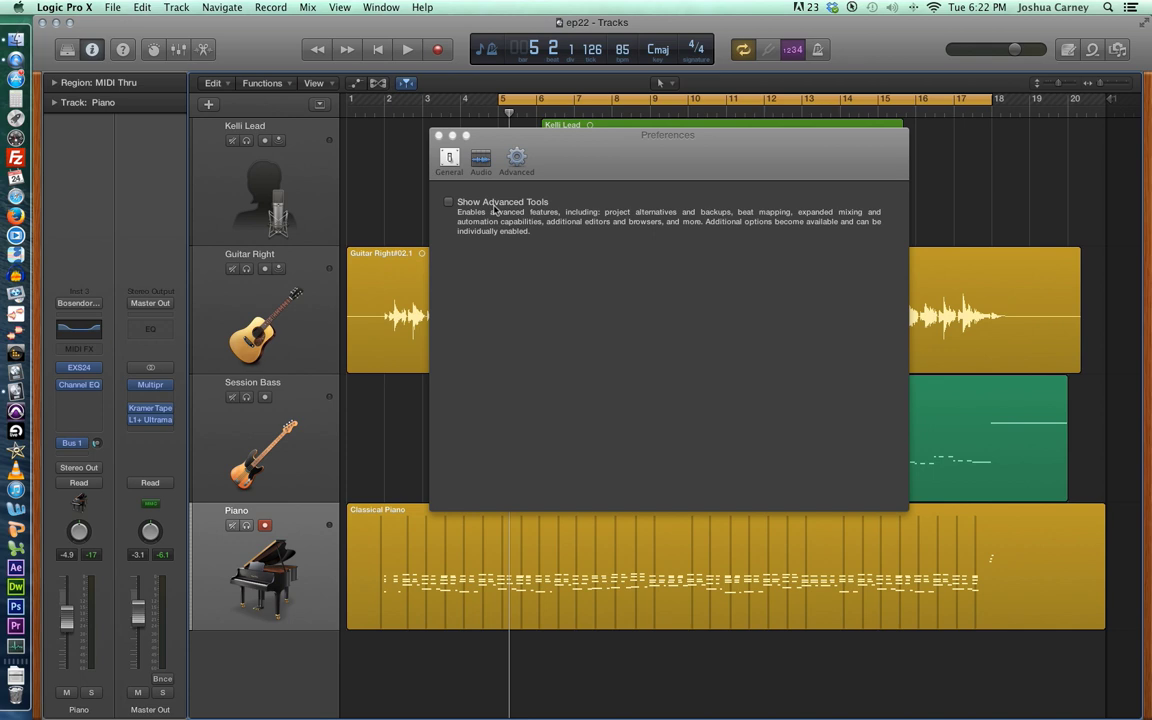
pyautogui.click(494, 204)
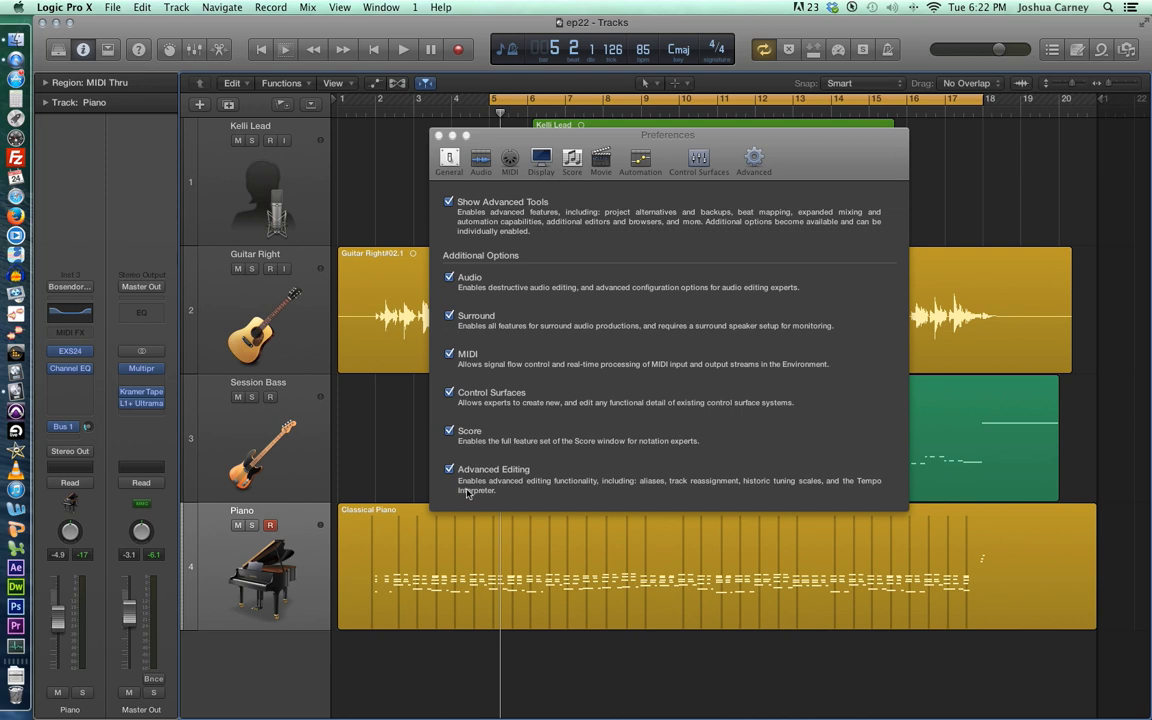
pyautogui.click(437, 137)
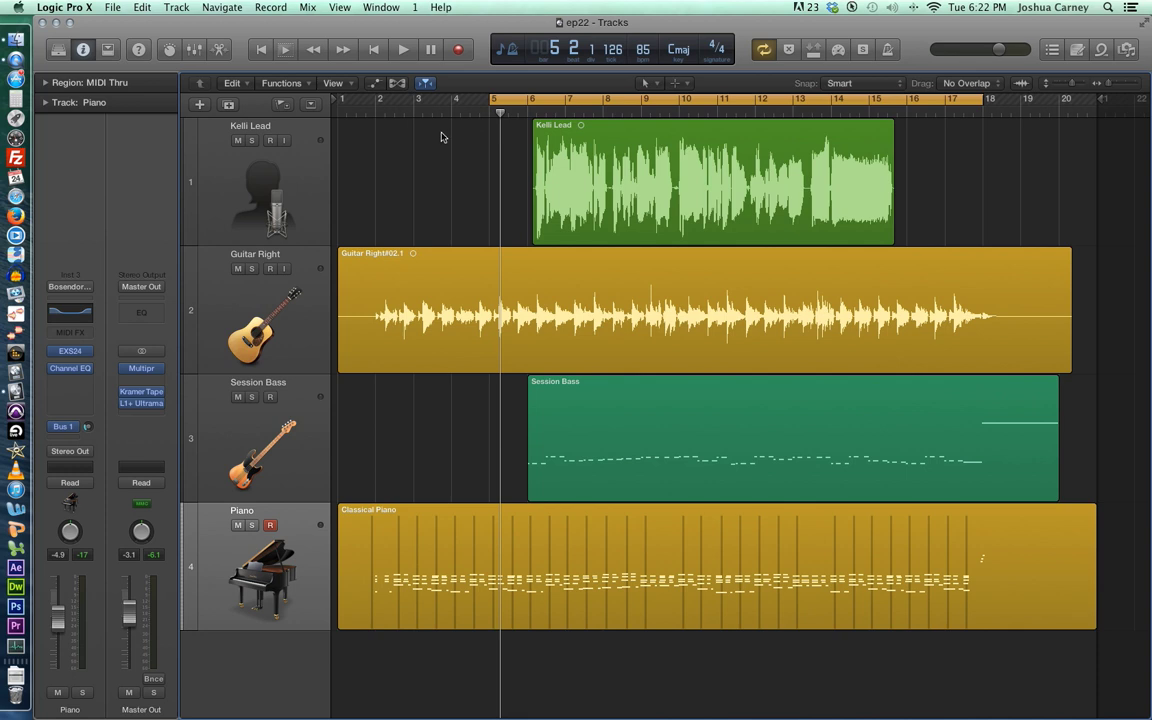
# Switch the LCD to the Custom display and customize it to include Varispeed and omit Locators, MIDI Activity and Load Meters
pyautogui.click(509, 53)
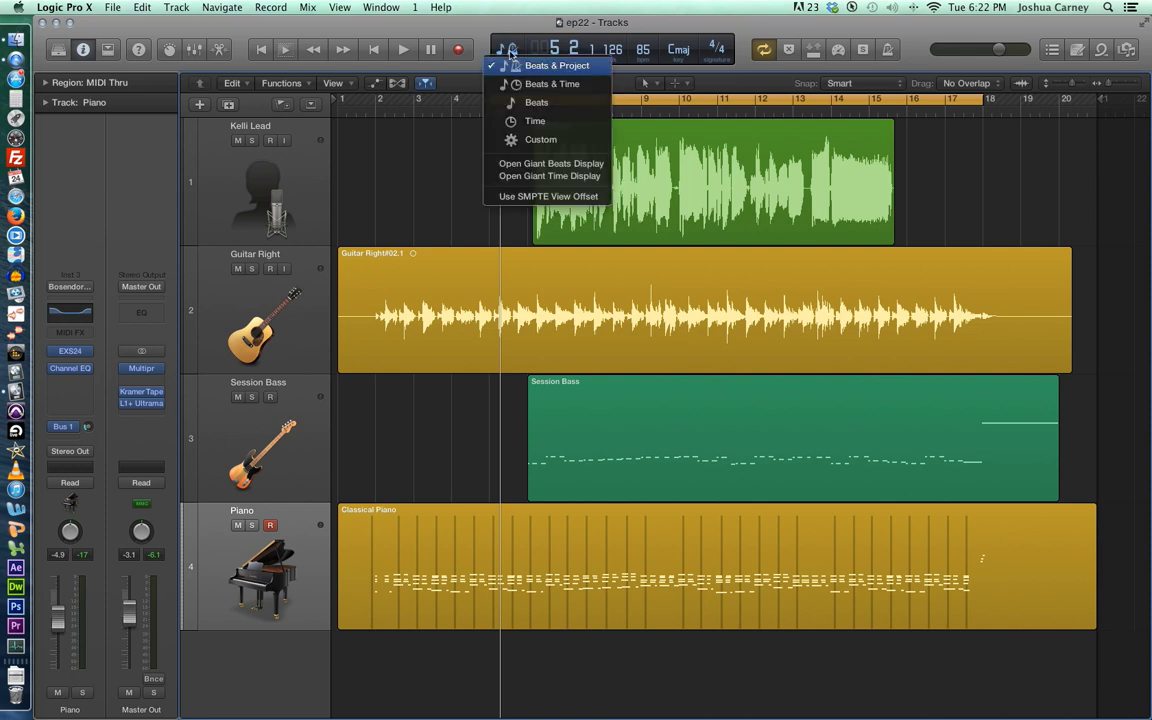
pyautogui.click(540, 143)
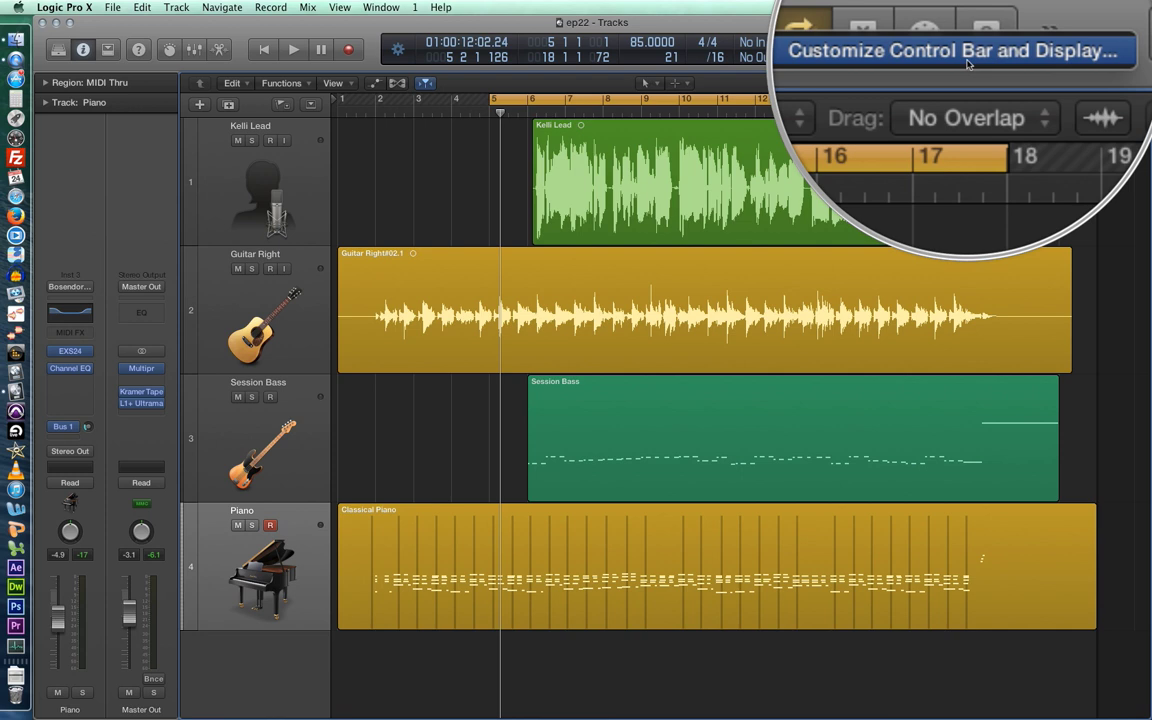
pyautogui.click(968, 63)
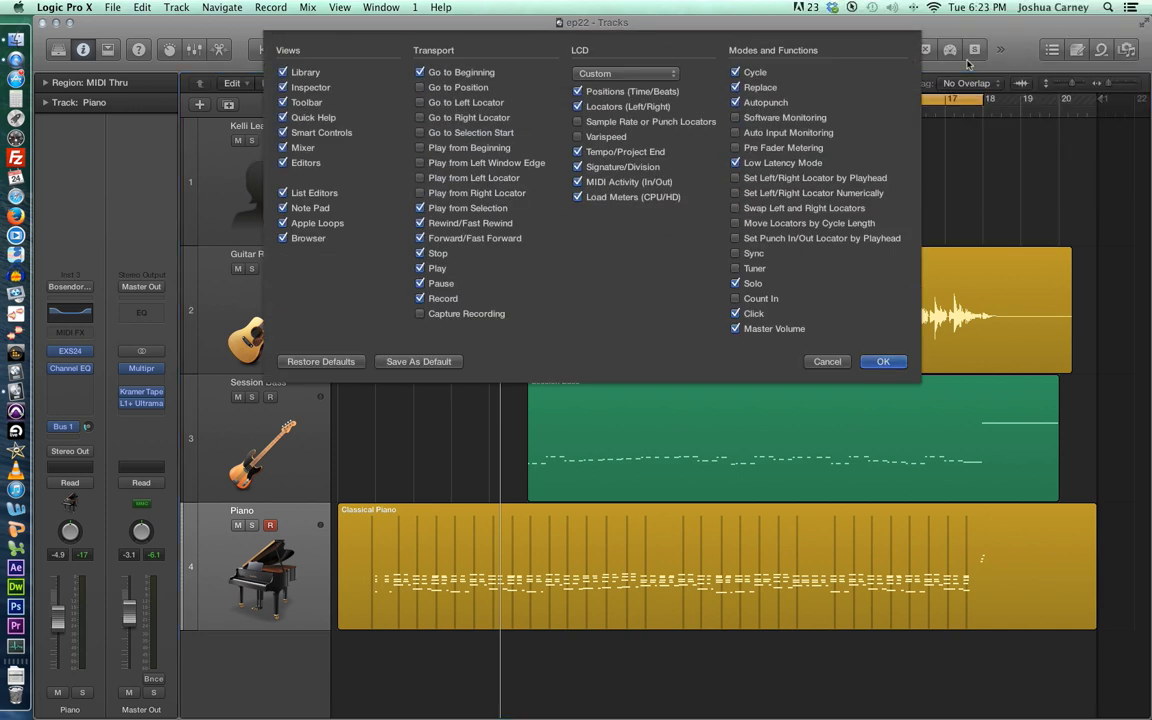
pyautogui.click(603, 140)
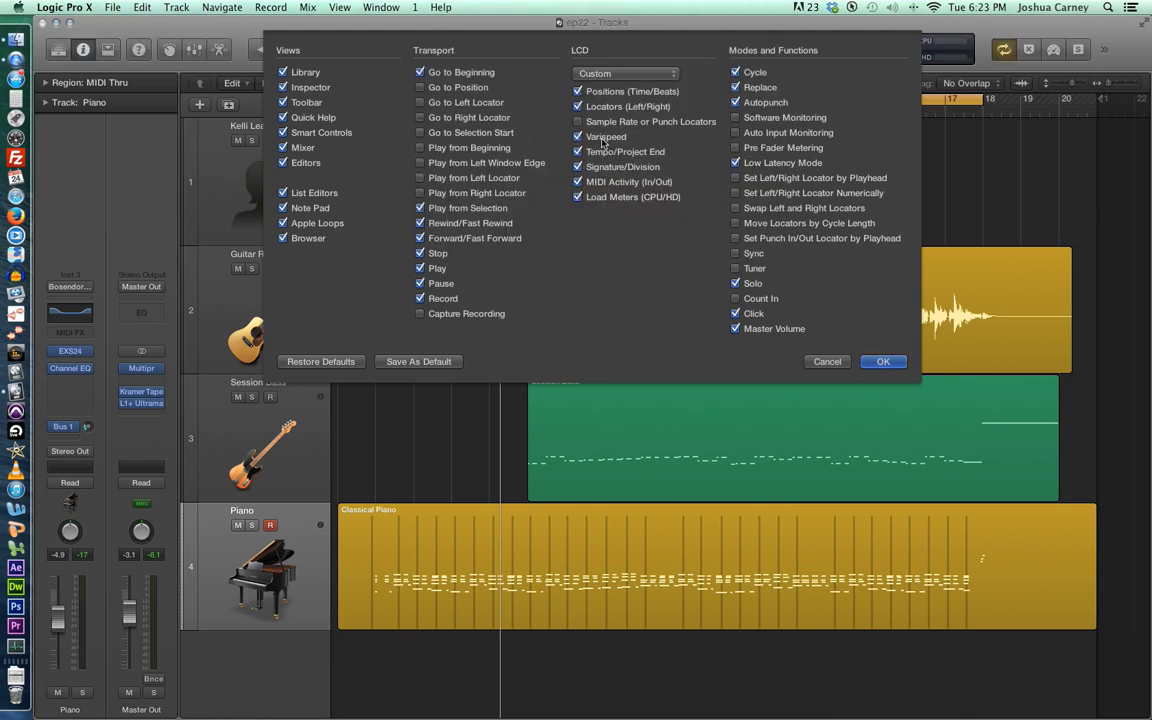
pyautogui.click(605, 107)
pyautogui.click(628, 183)
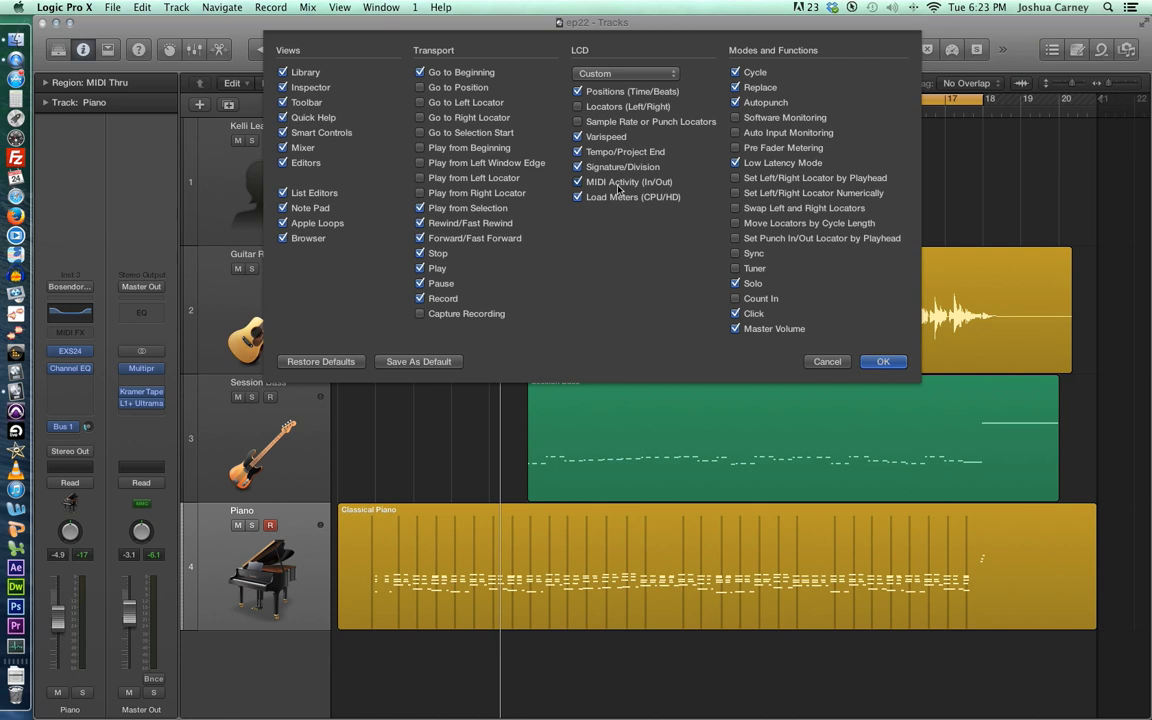
pyautogui.click(617, 197)
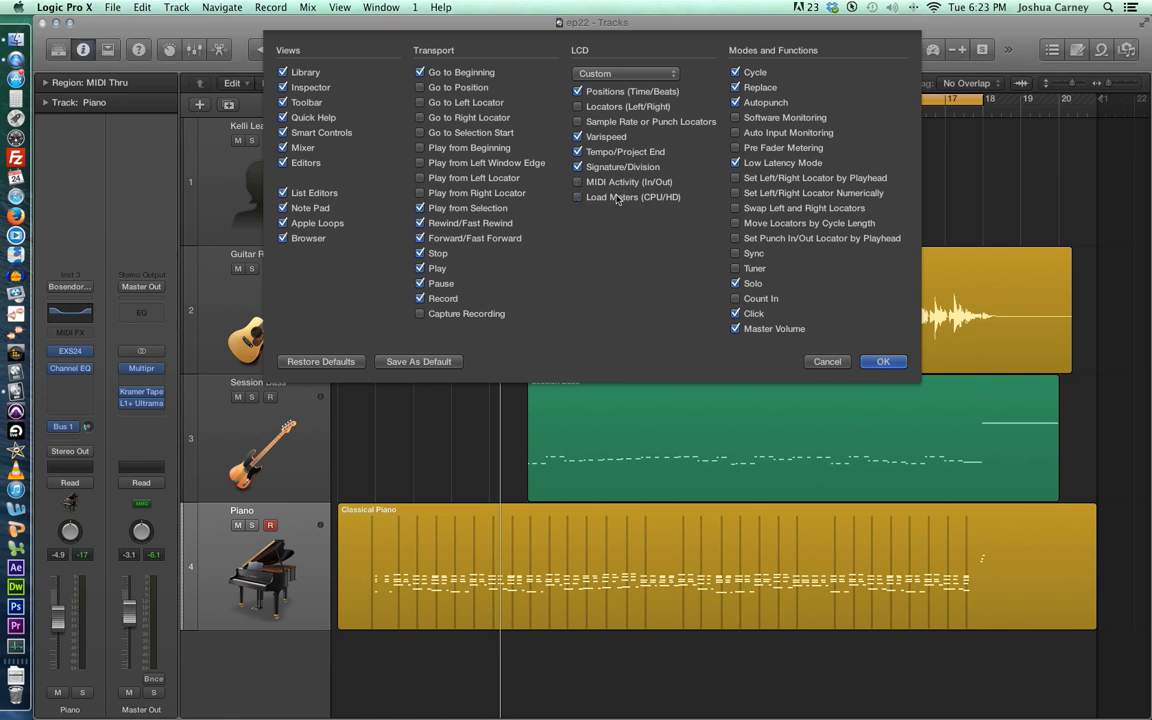
pyautogui.click(883, 362)
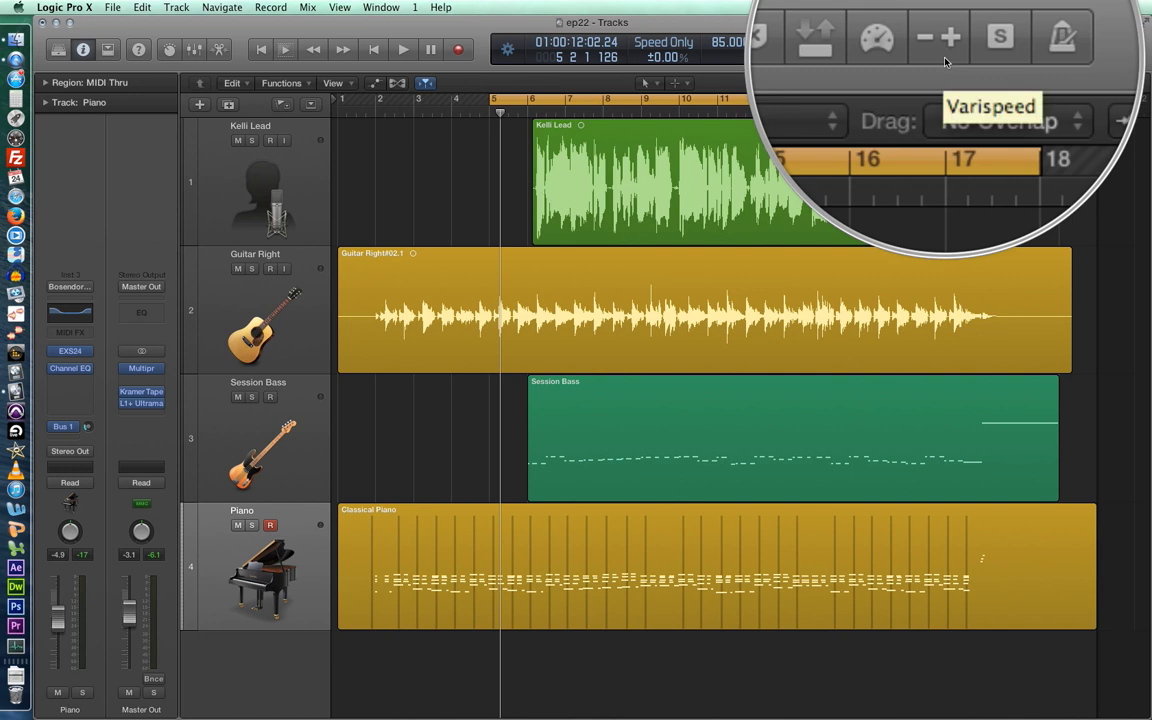
# Toggle Varispeed on and off, and play the cycled section at the project's original tempo
pyautogui.click(943, 50)
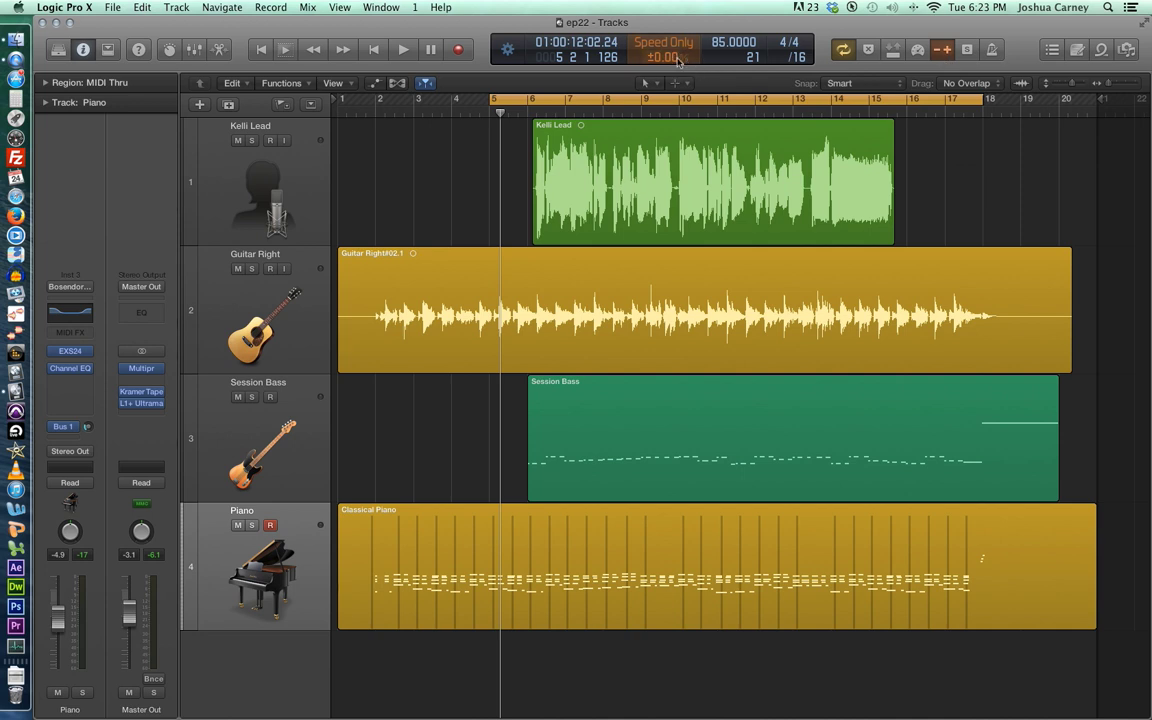
pyautogui.click(943, 52)
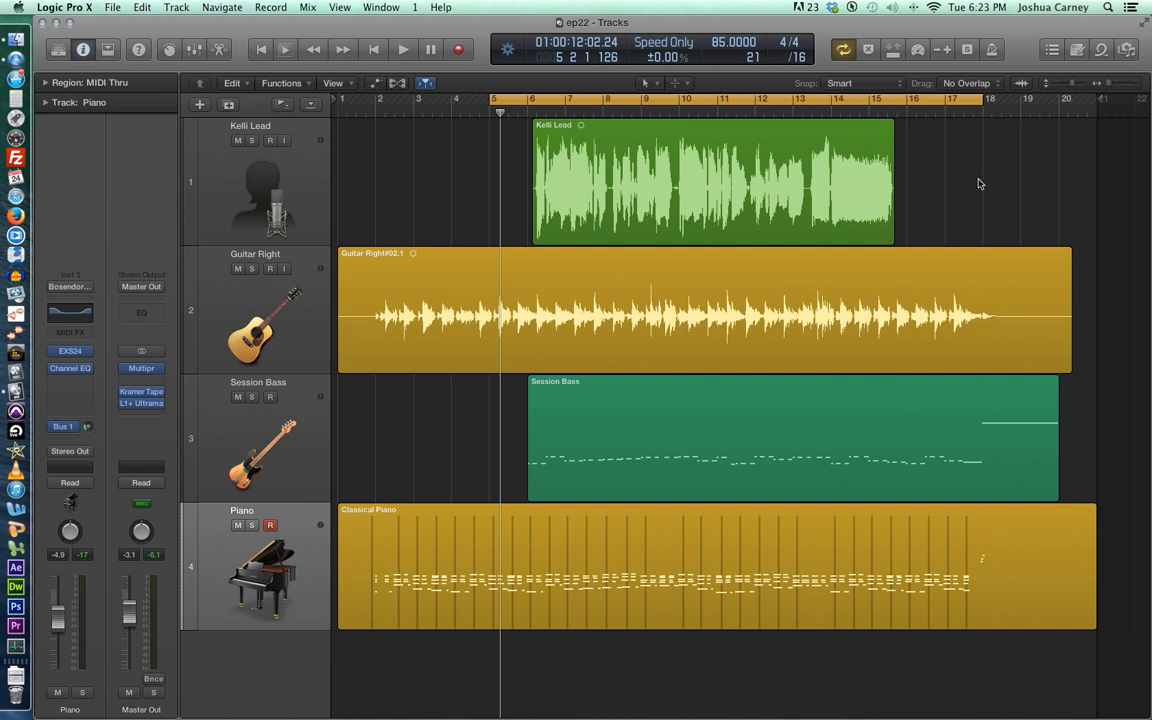
pyautogui.press('space')
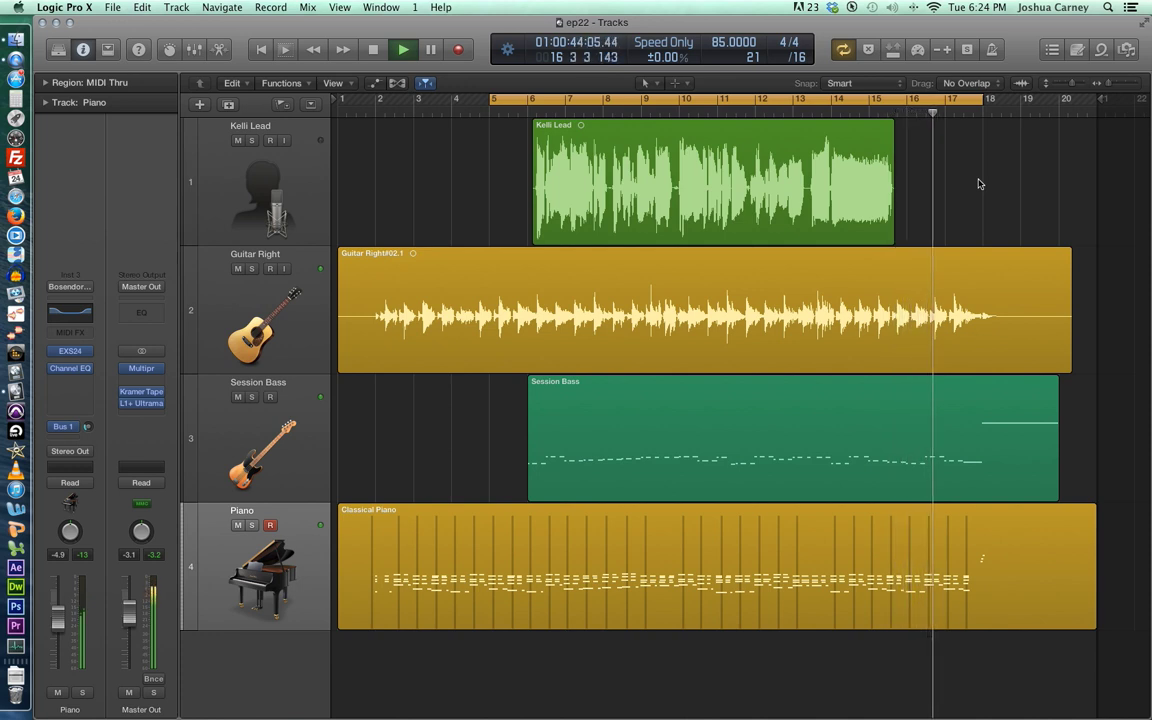
pyautogui.press('space')
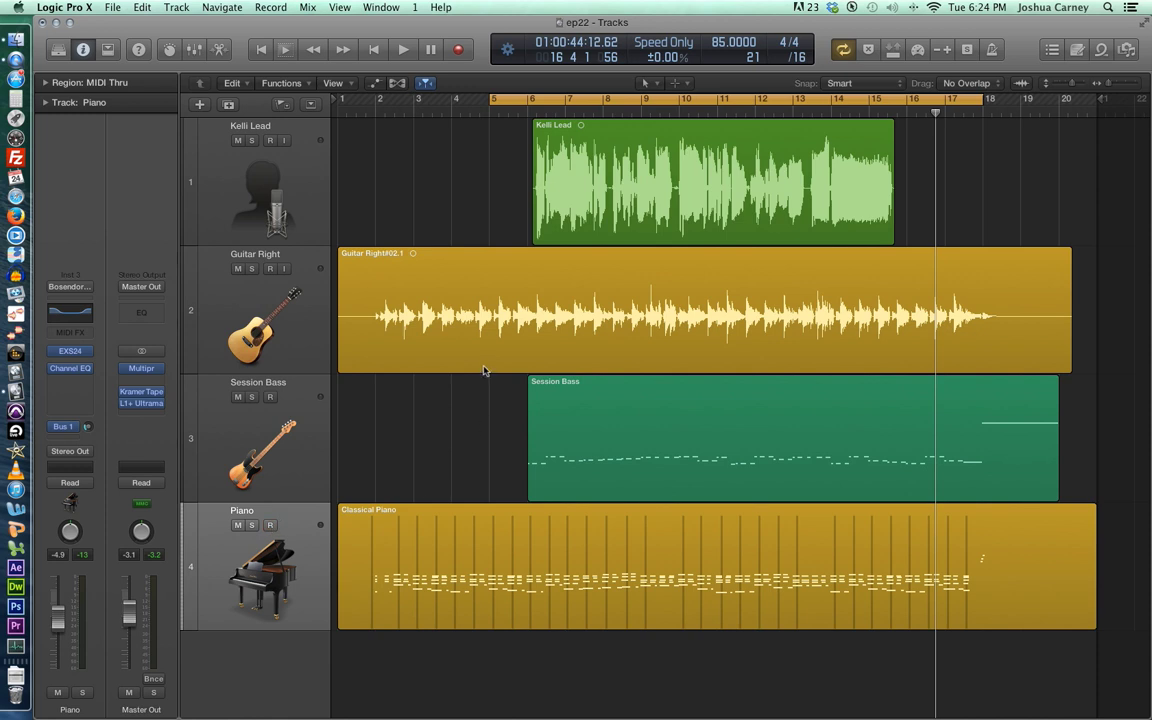
# Enable Varispeed in Speed Only mode, set it to +10 %, and play the section to hear it
pyautogui.click(668, 50)
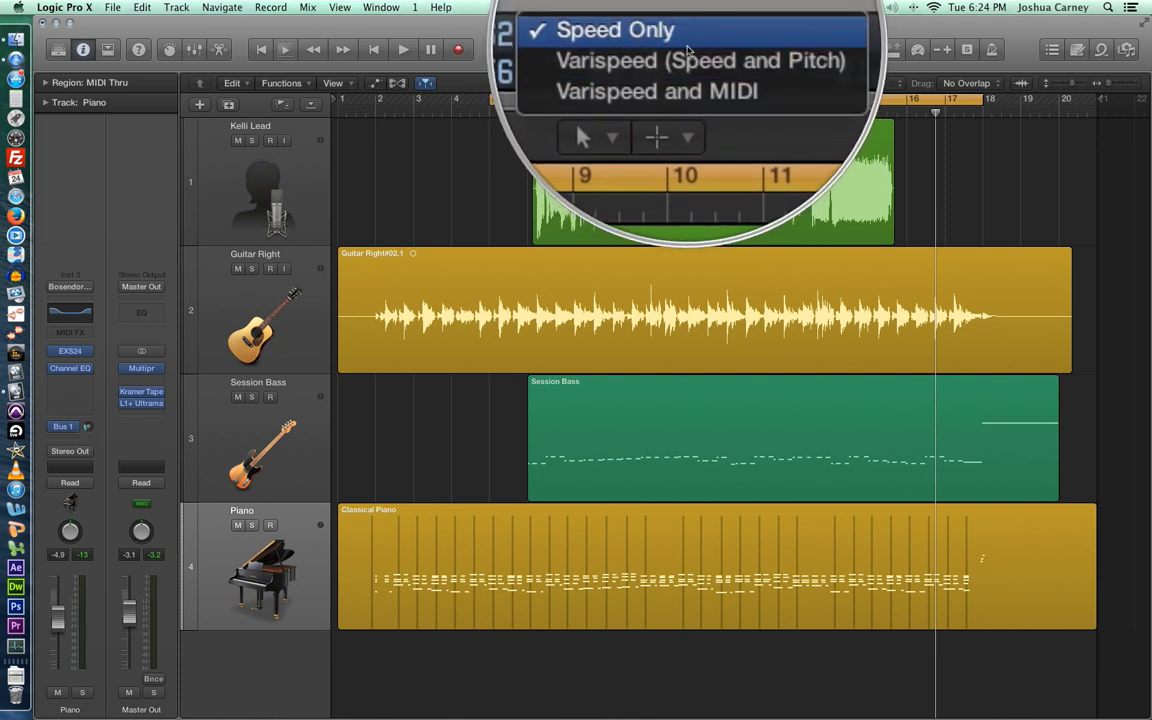
pyautogui.click(694, 30)
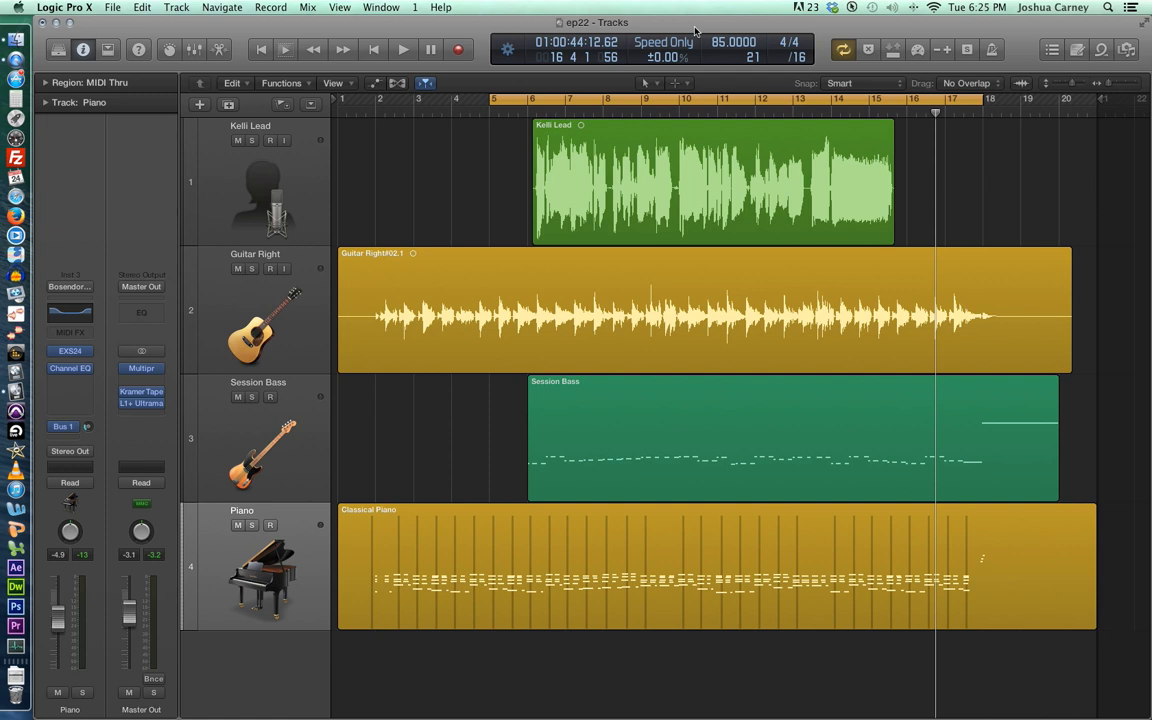
pyautogui.click(941, 53)
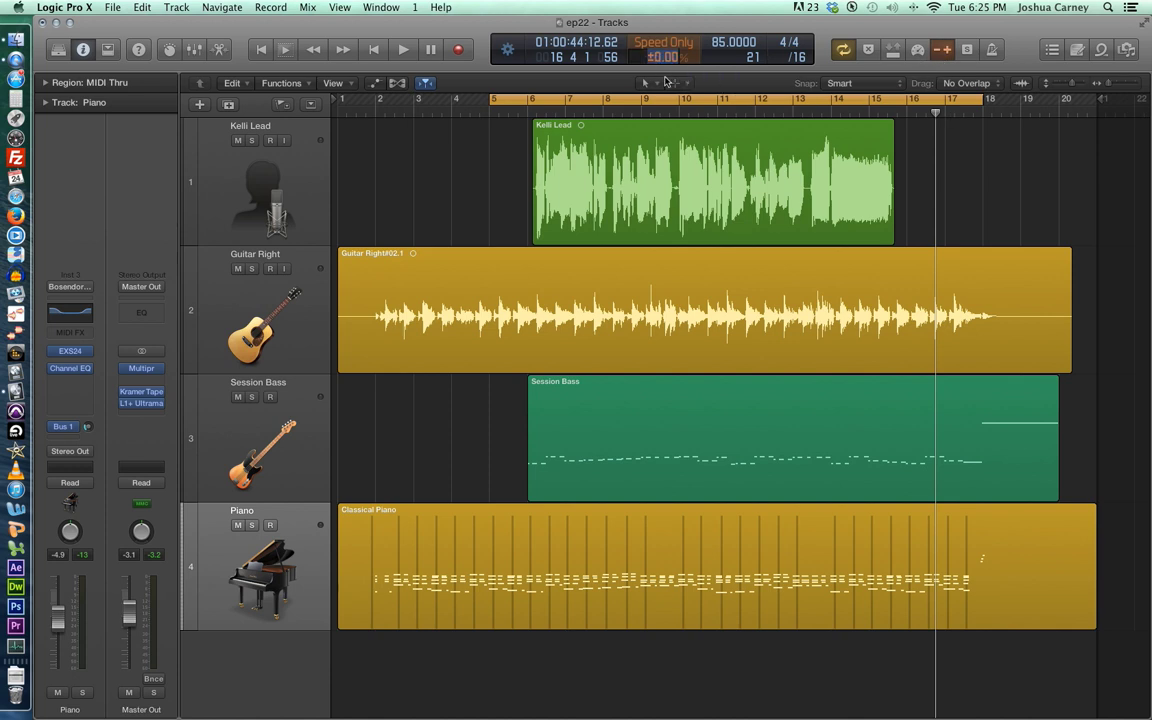
pyautogui.write('10')
pyautogui.press('Return')
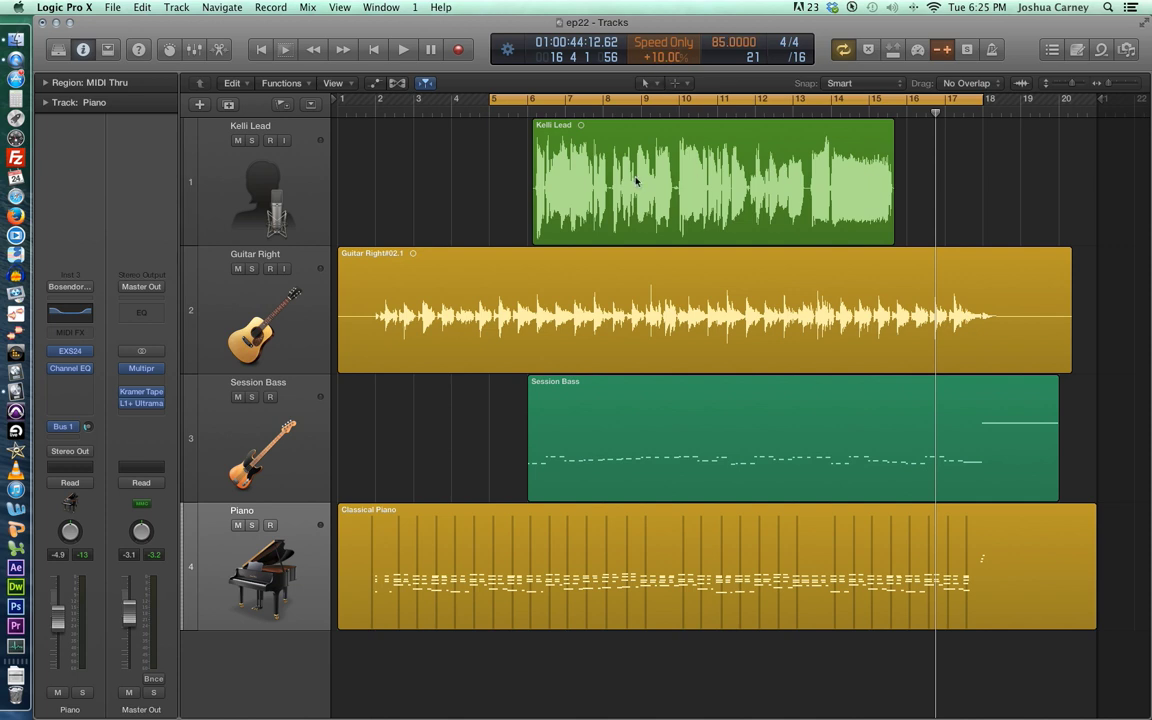
pyautogui.press('space')
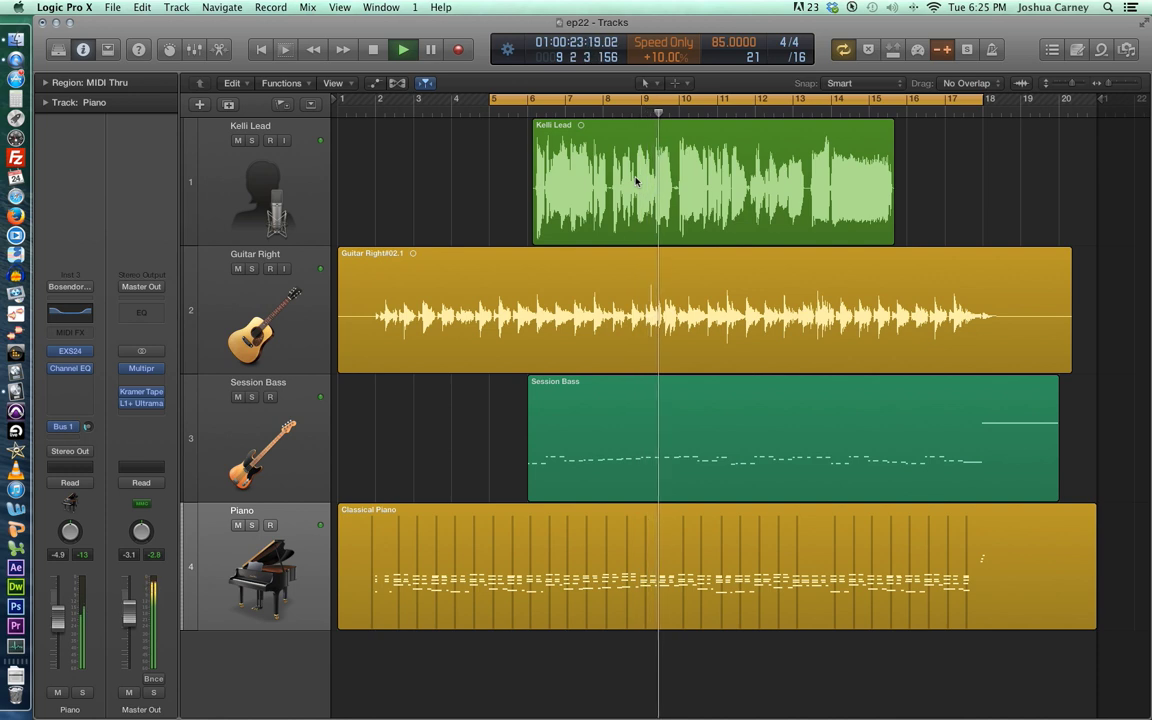
pyautogui.press('space')
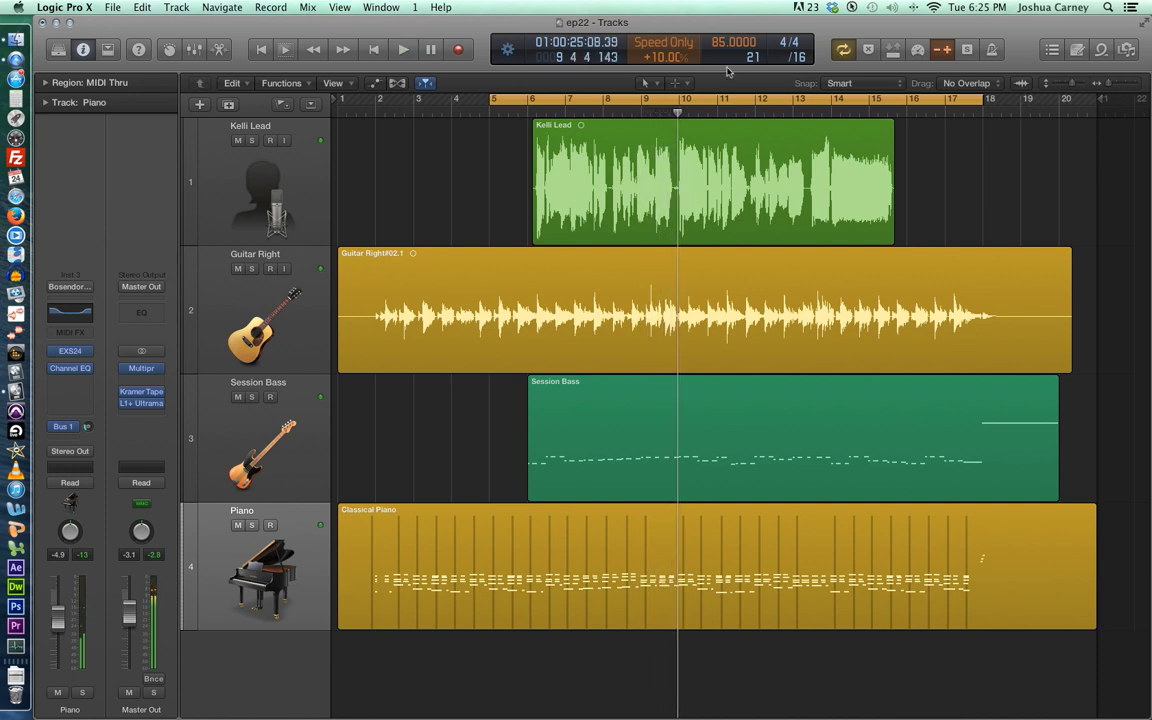
# Set the Varispeed amount to -10 % and play the section at the slower speed
pyautogui.doubleClick(665, 58)
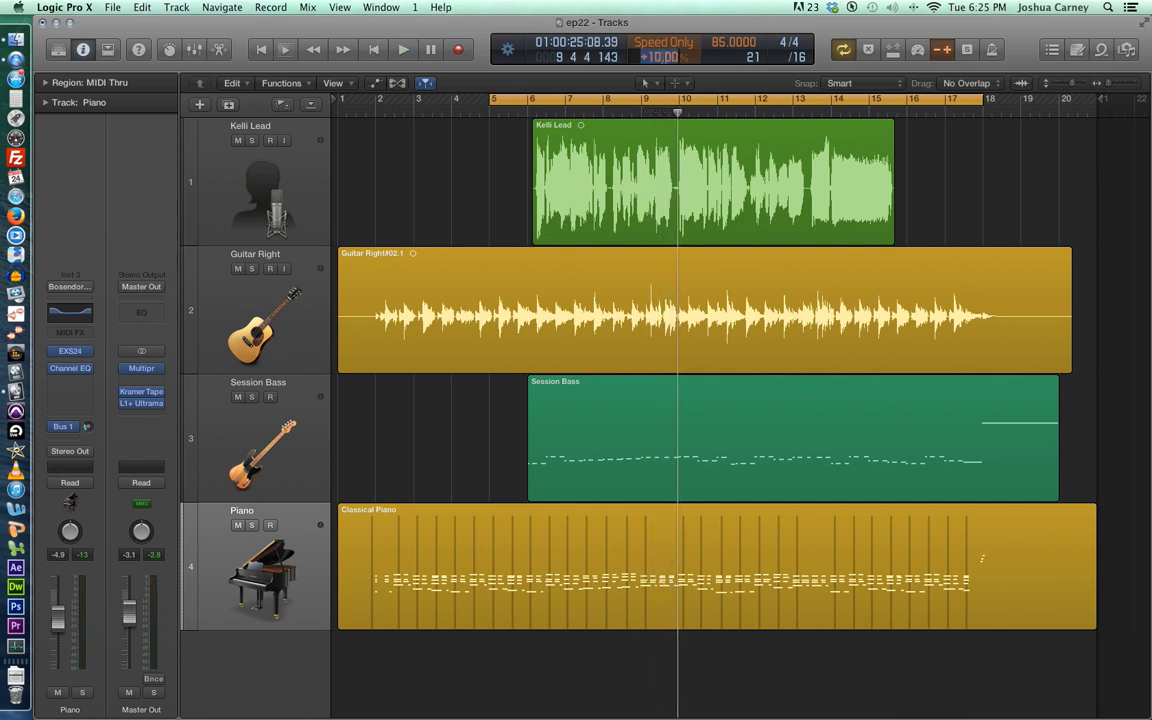
pyautogui.write('-10')
pyautogui.press('Return')
pyautogui.press('space')
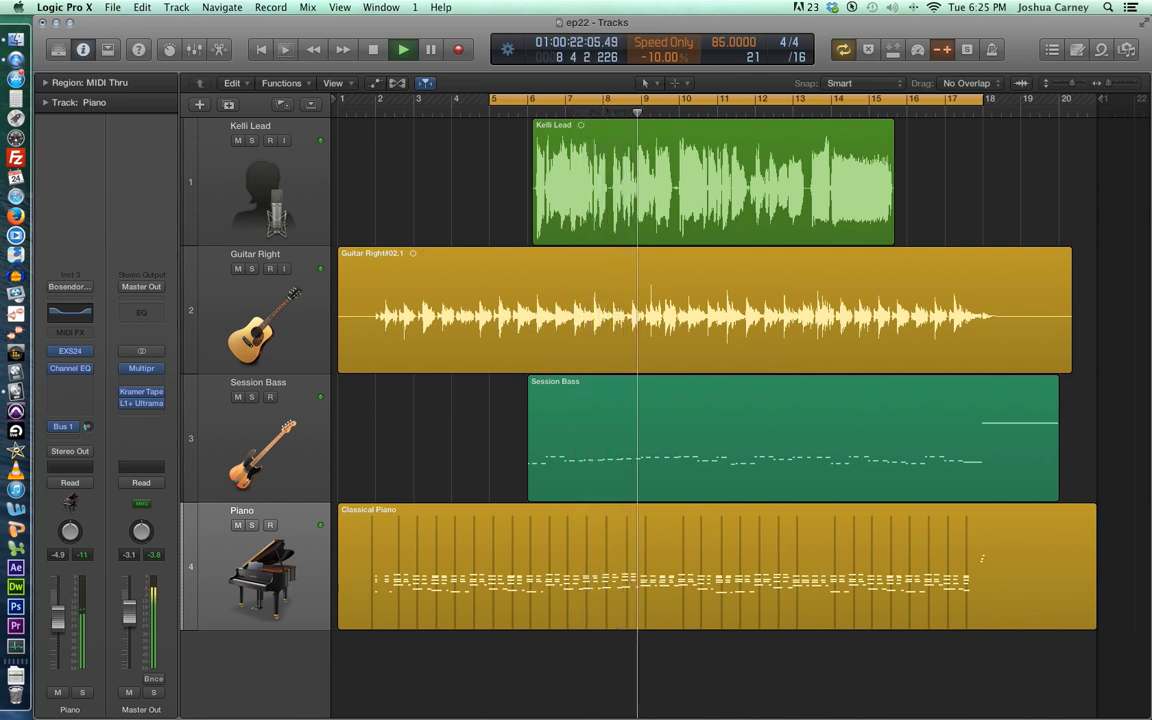
pyautogui.press('space')
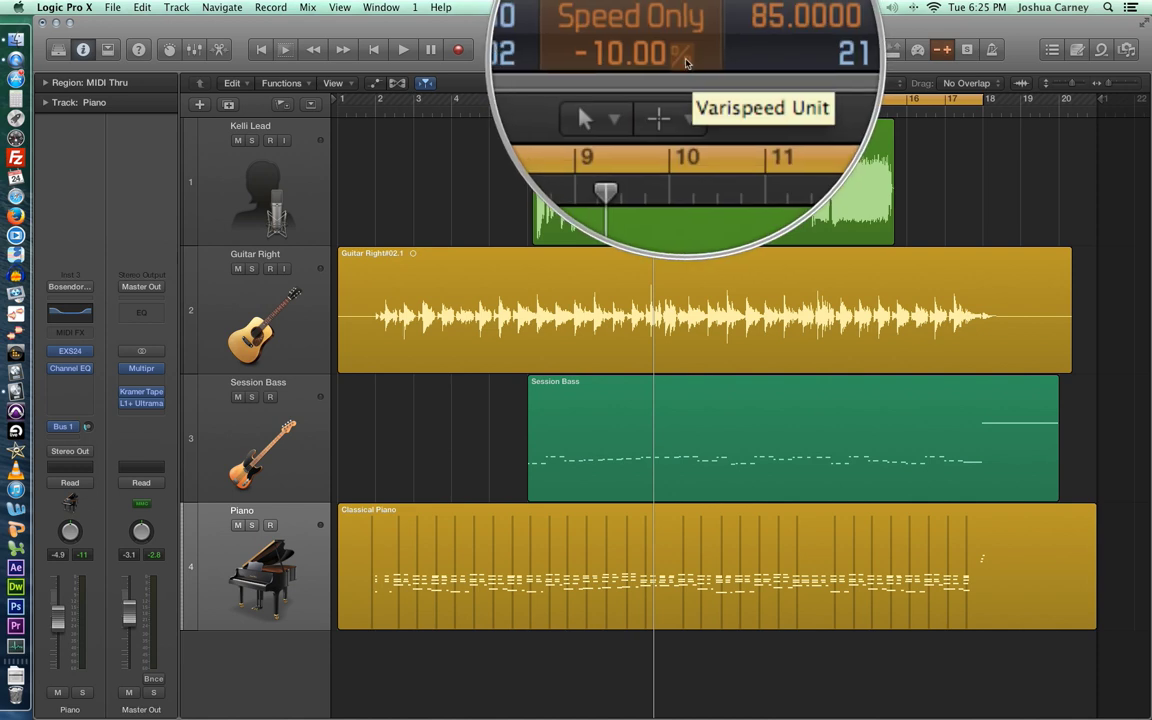
# Change the Varispeed unit to Resulting Tempo, set it to 100 bpm, and play the section
pyautogui.click(680, 57)
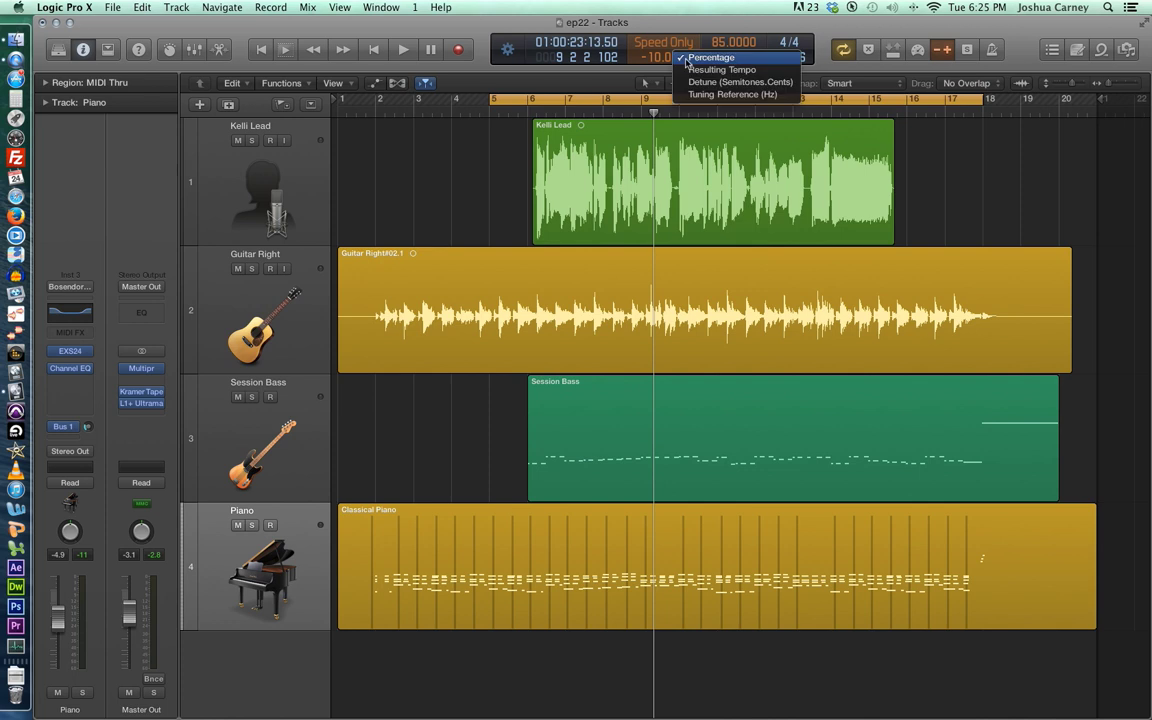
pyautogui.click(740, 71)
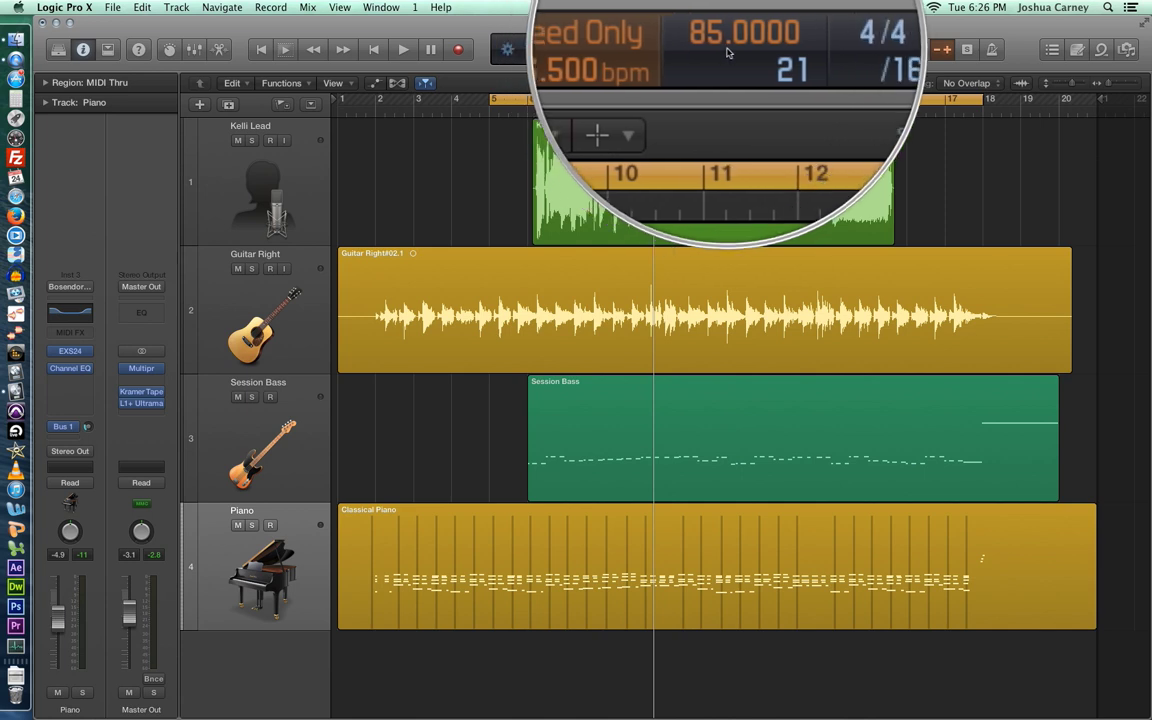
pyautogui.doubleClick(660, 58)
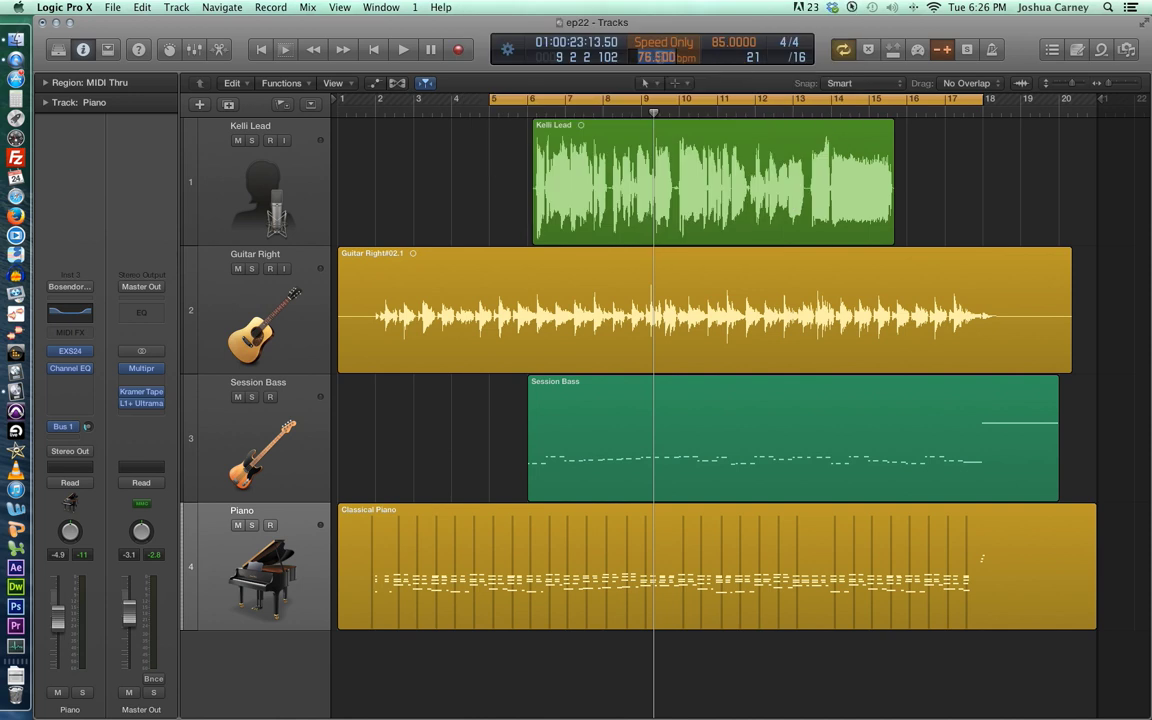
pyautogui.write('100')
pyautogui.press('Return')
pyautogui.press('space')
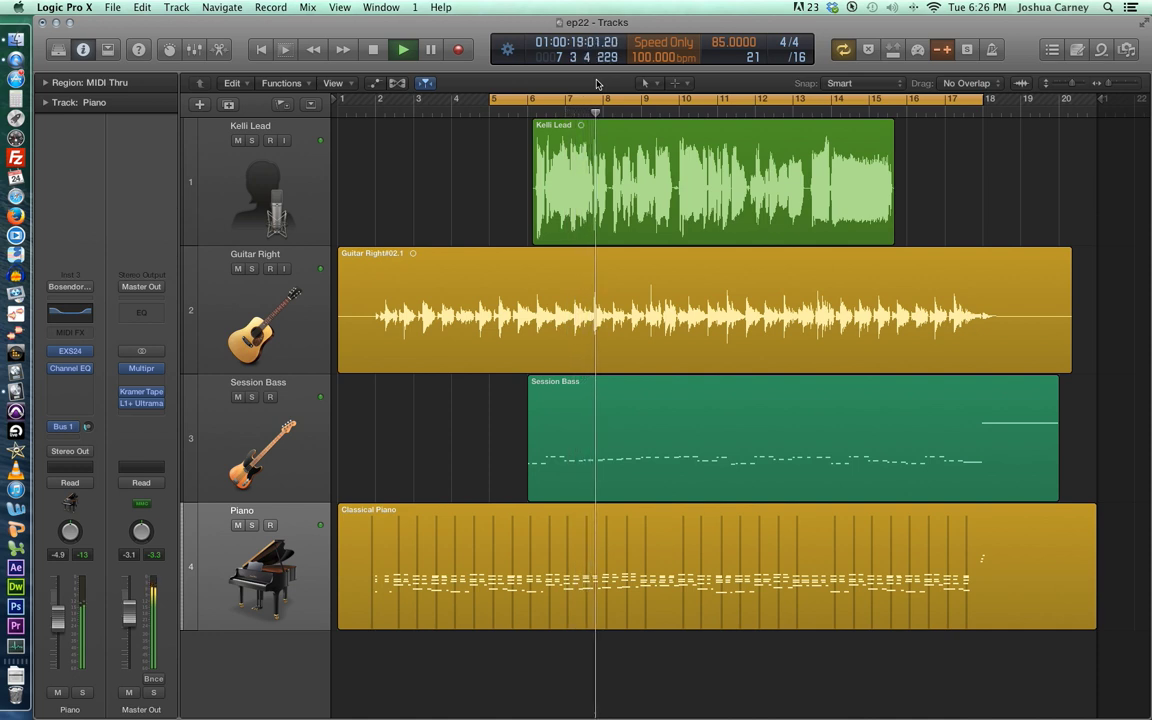
pyautogui.press('space')
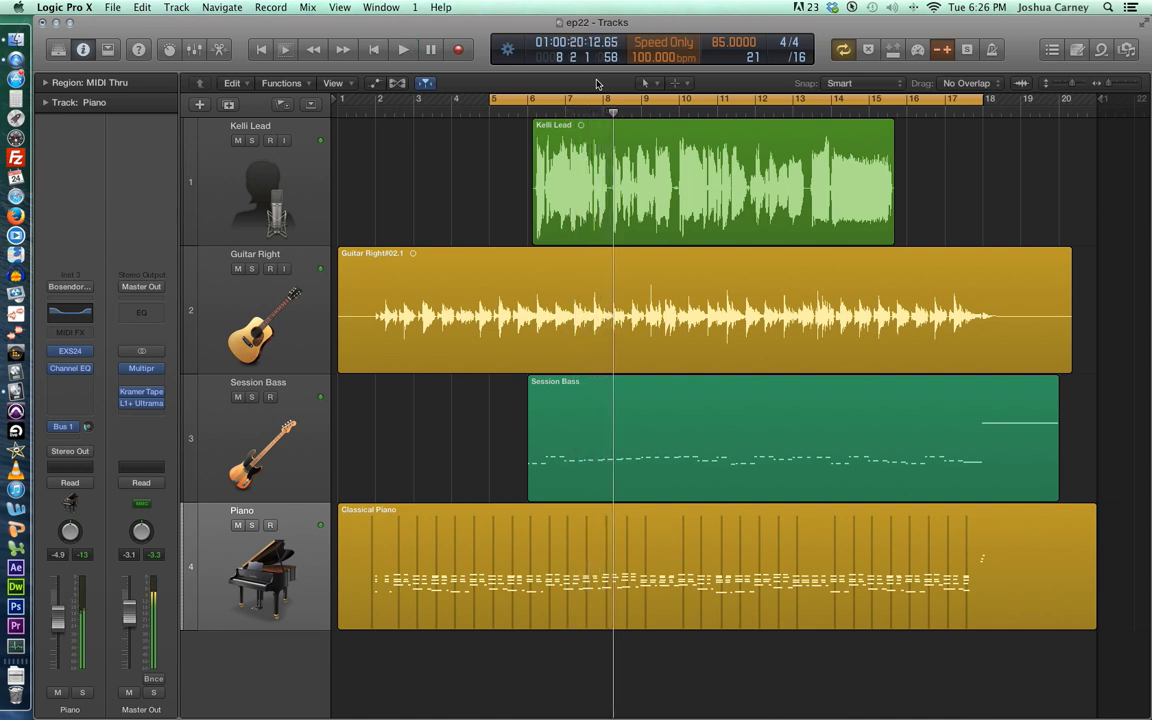
# Set the Varispeed resulting tempo to 70 bpm and view the available Varispeed modes without changing the mode
pyautogui.doubleClick(647, 59)
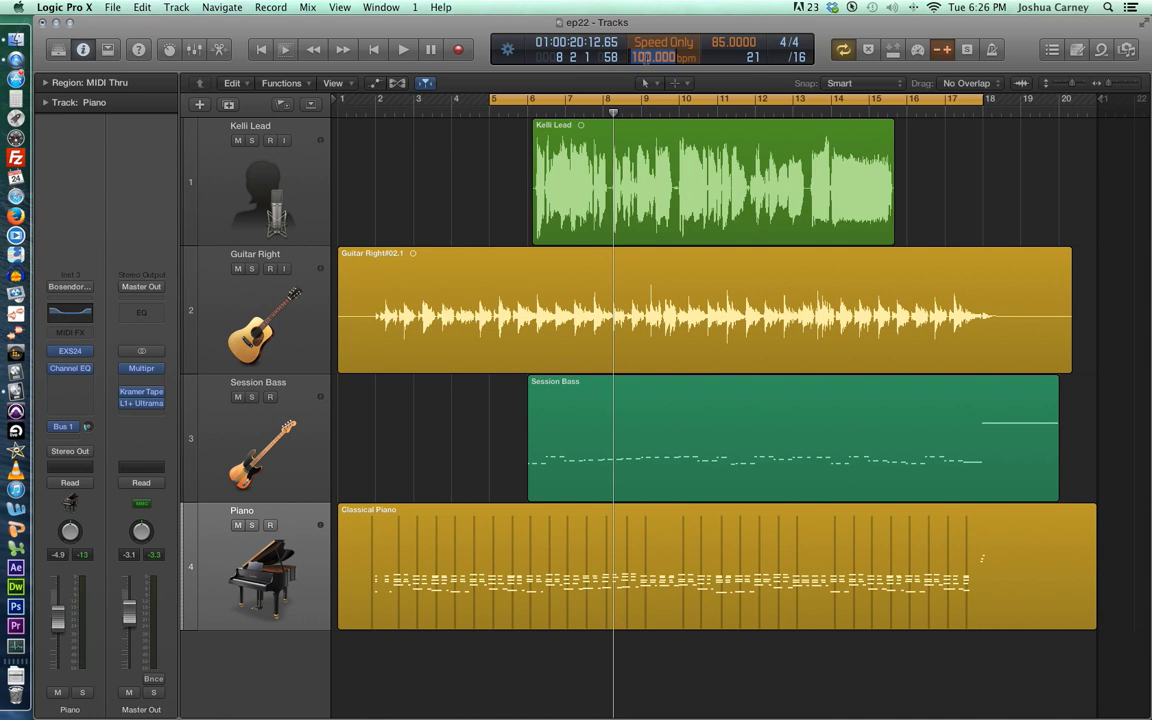
pyautogui.write('70')
pyautogui.press('Return')
pyautogui.click(669, 45)
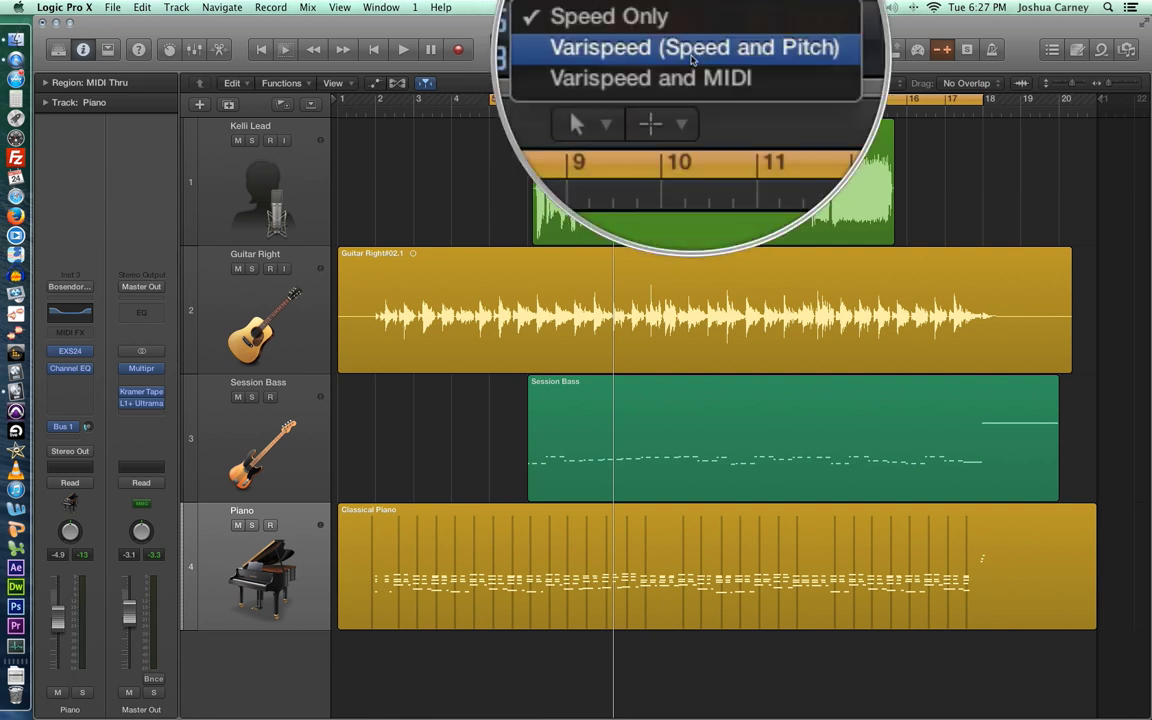
pyautogui.press('Escape')
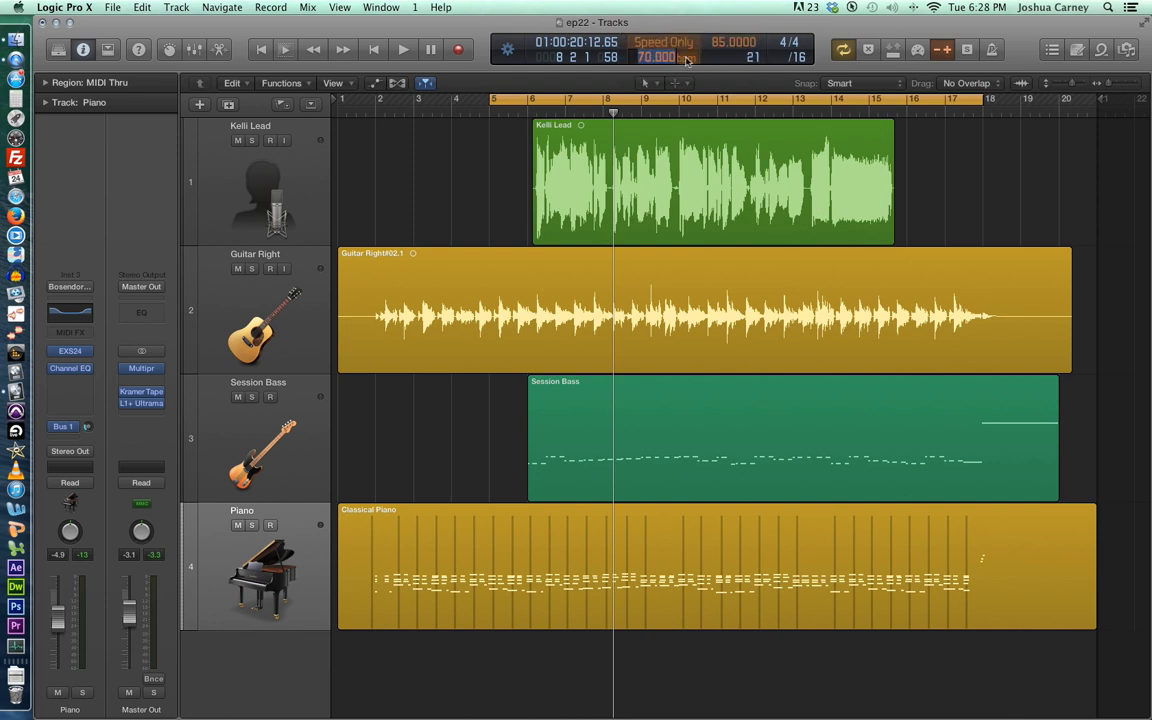
# Keep Resulting Tempo as the Varispeed unit, set the tempo to 100 bpm, and play the section
pyautogui.click(687, 58)
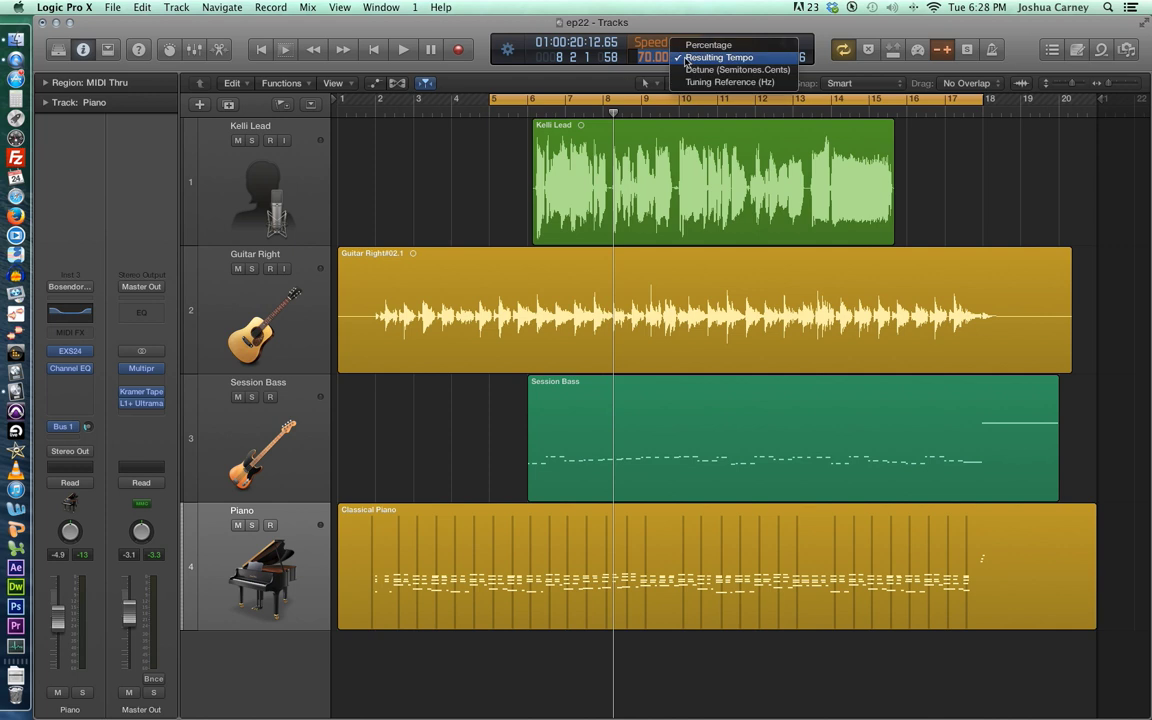
pyautogui.click(745, 58)
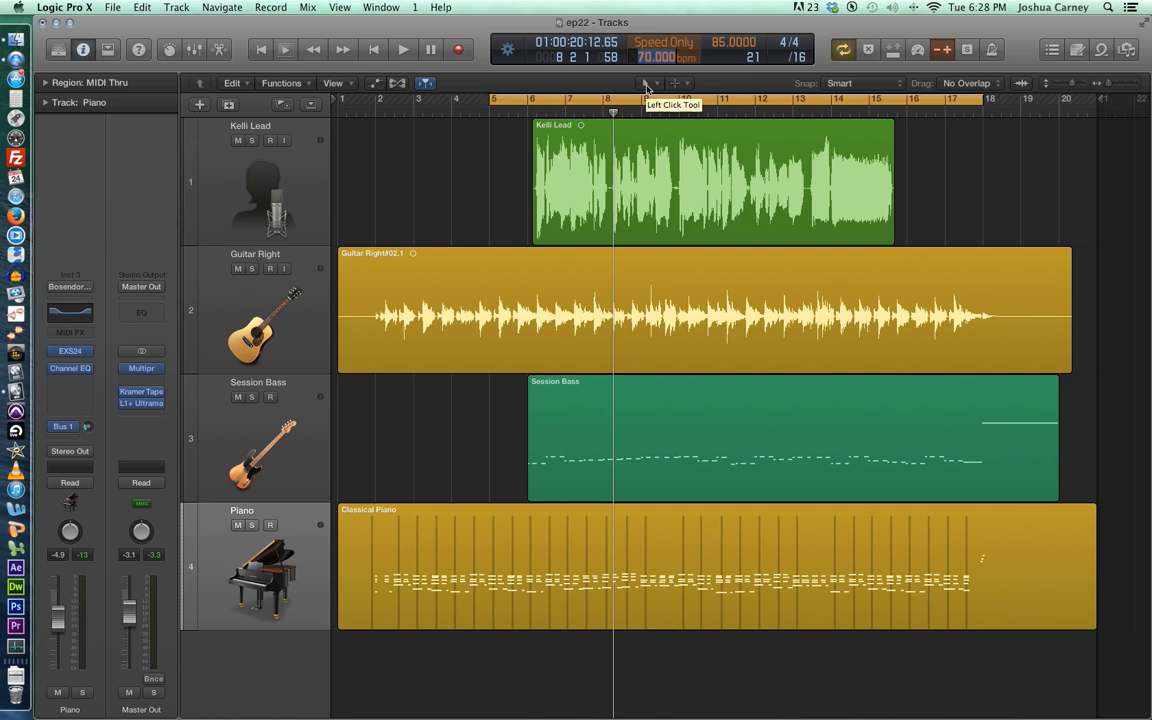
pyautogui.write('90')
pyautogui.press('BackSpace')
pyautogui.press('BackSpace')
pyautogui.write('100')
pyautogui.press('Return')
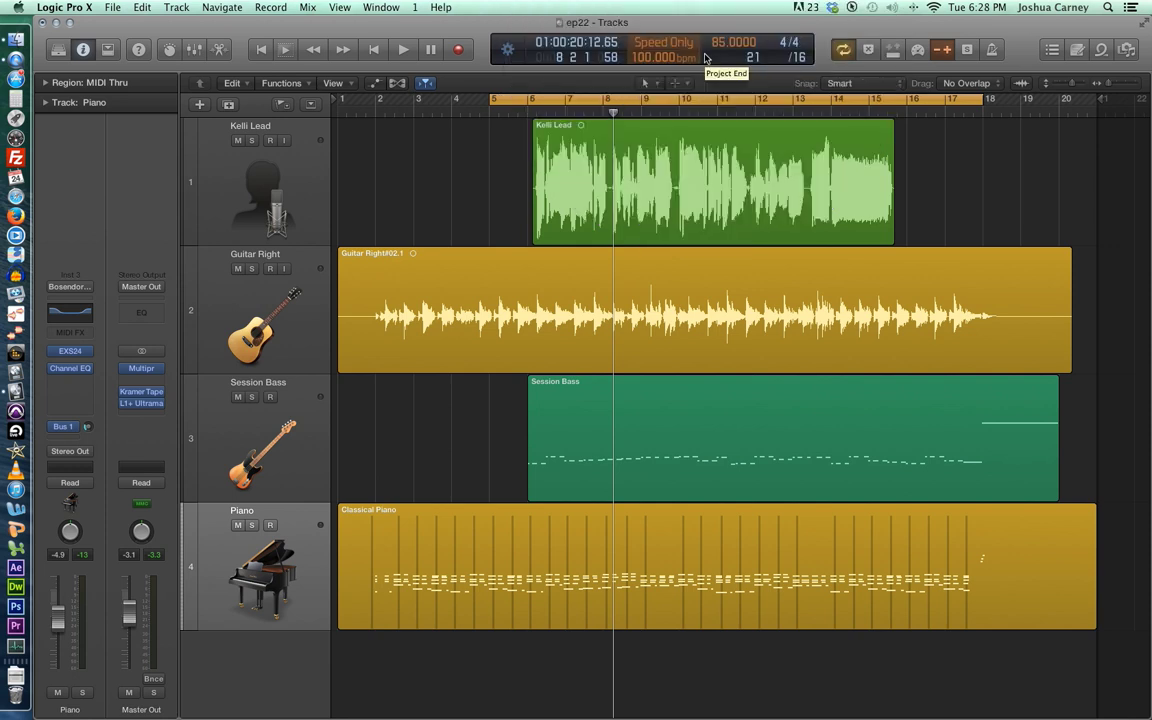
pyautogui.press('space')
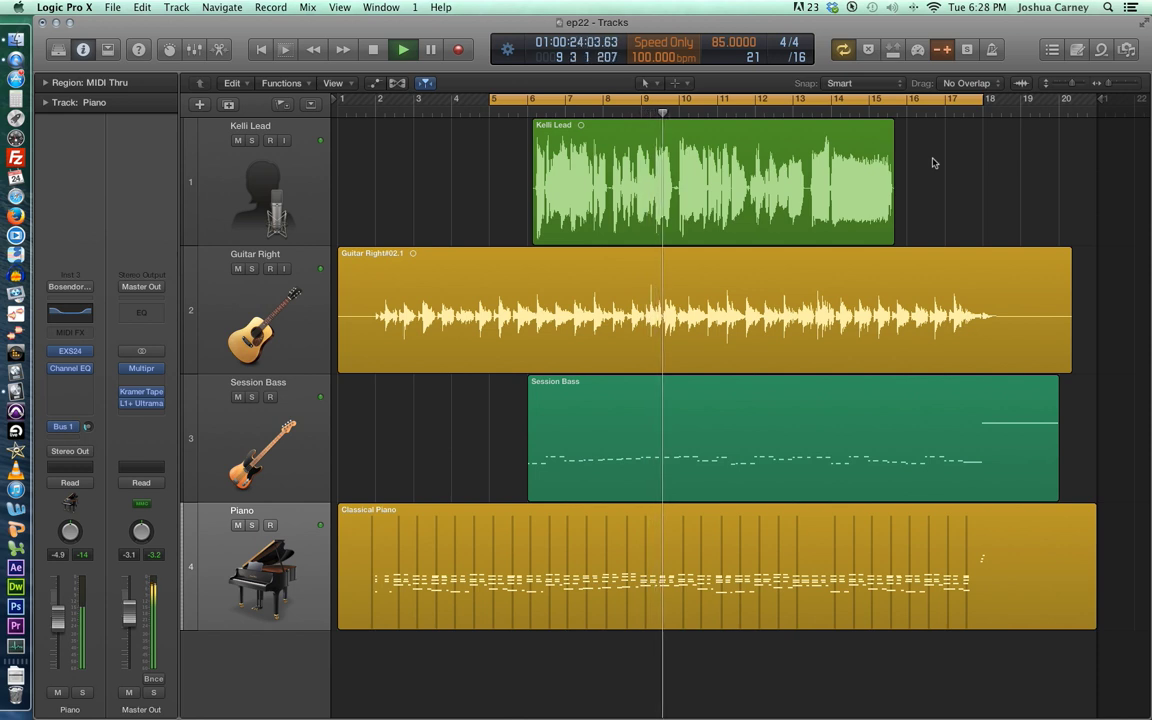
pyautogui.press('space')
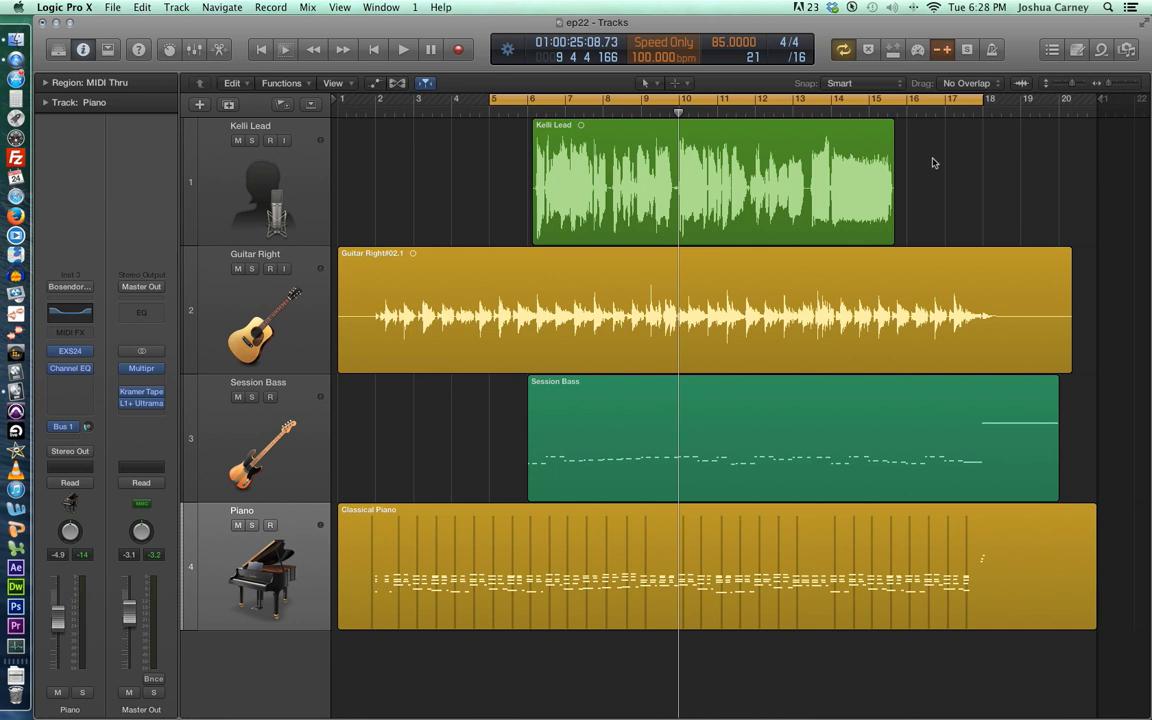
# Change the Varispeed unit to Detune (Semitones.Cents) and set the amount to +1 semitone
pyautogui.click(650, 57)
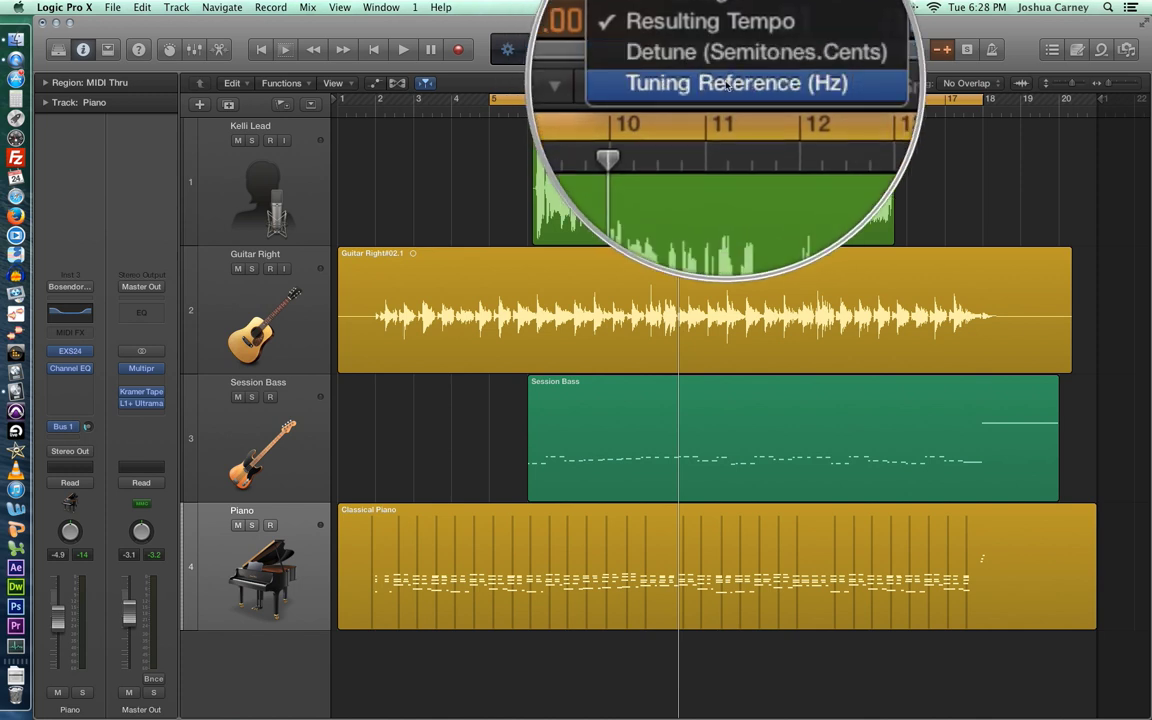
pyautogui.click(709, 76)
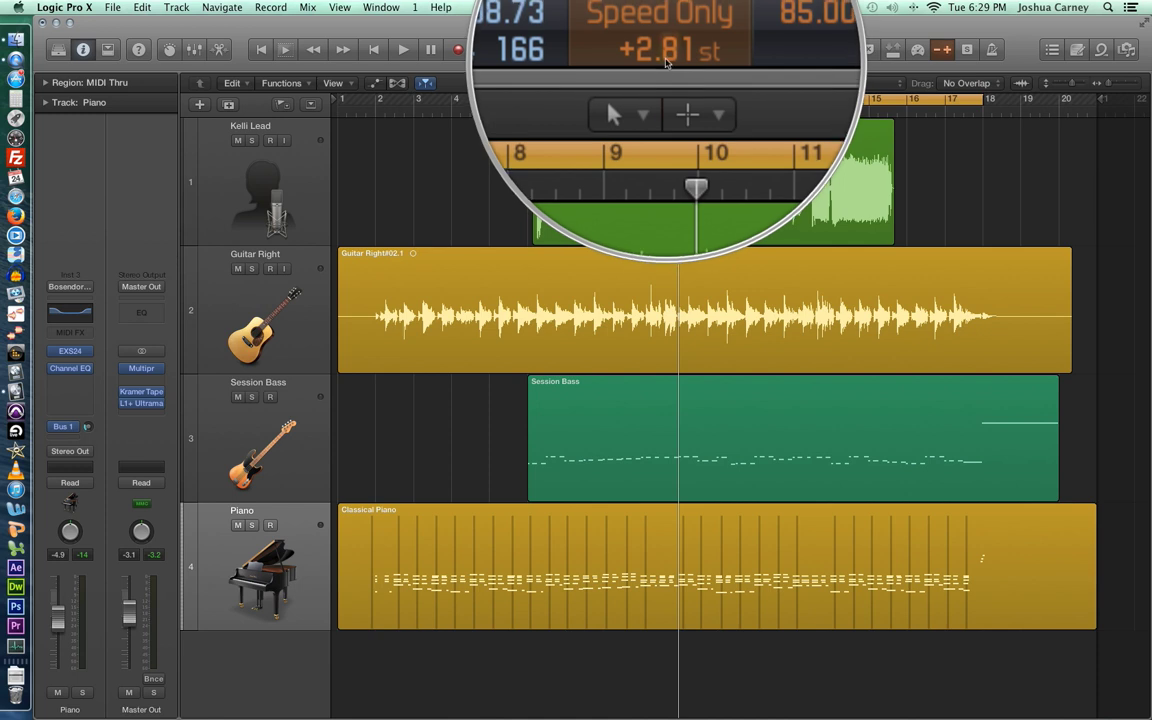
pyautogui.doubleClick(665, 55)
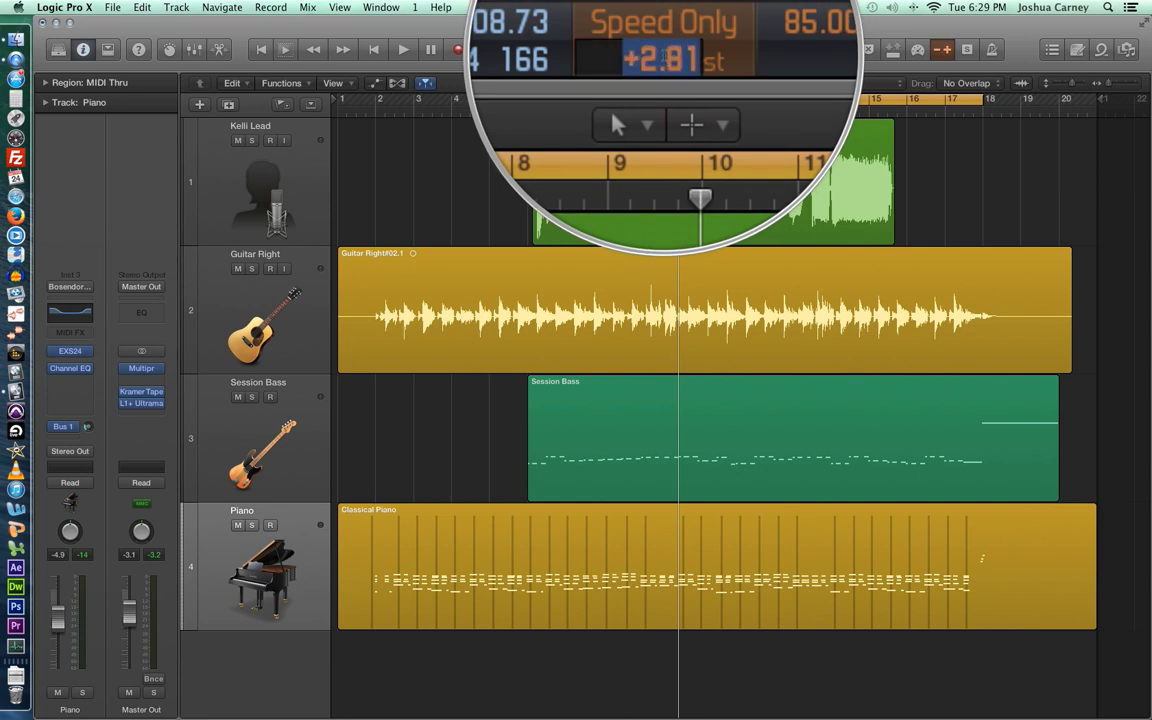
pyautogui.write('1')
pyautogui.press('Return')
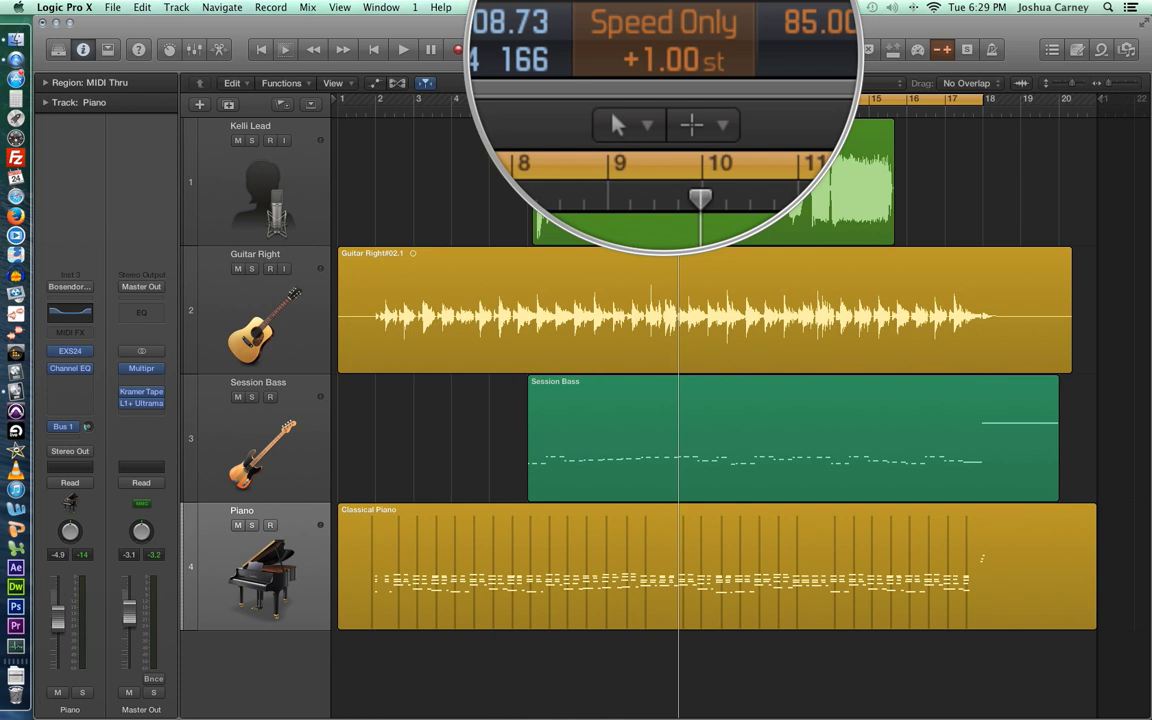
# Switch the mode from Speed Only to Varispeed (Speed and Pitch) and set the detune to -1 semitone
pyautogui.click(680, 47)
pyautogui.doubleClick(663, 58)
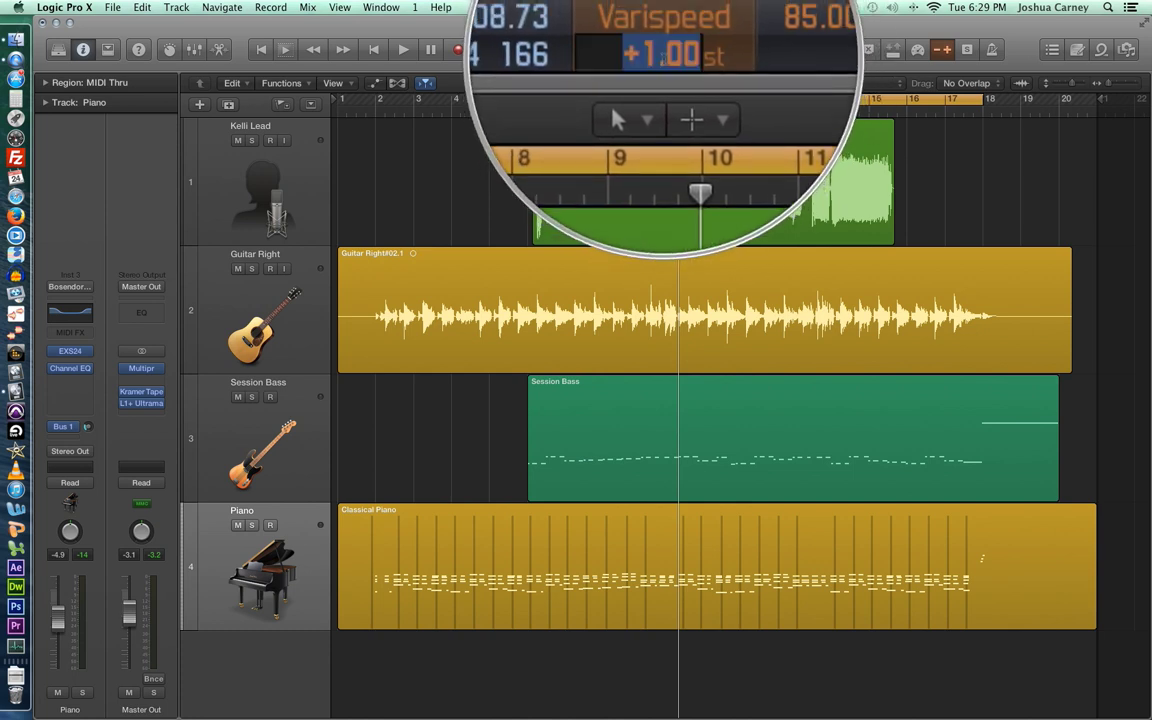
pyautogui.write('-1')
pyautogui.press('Return')
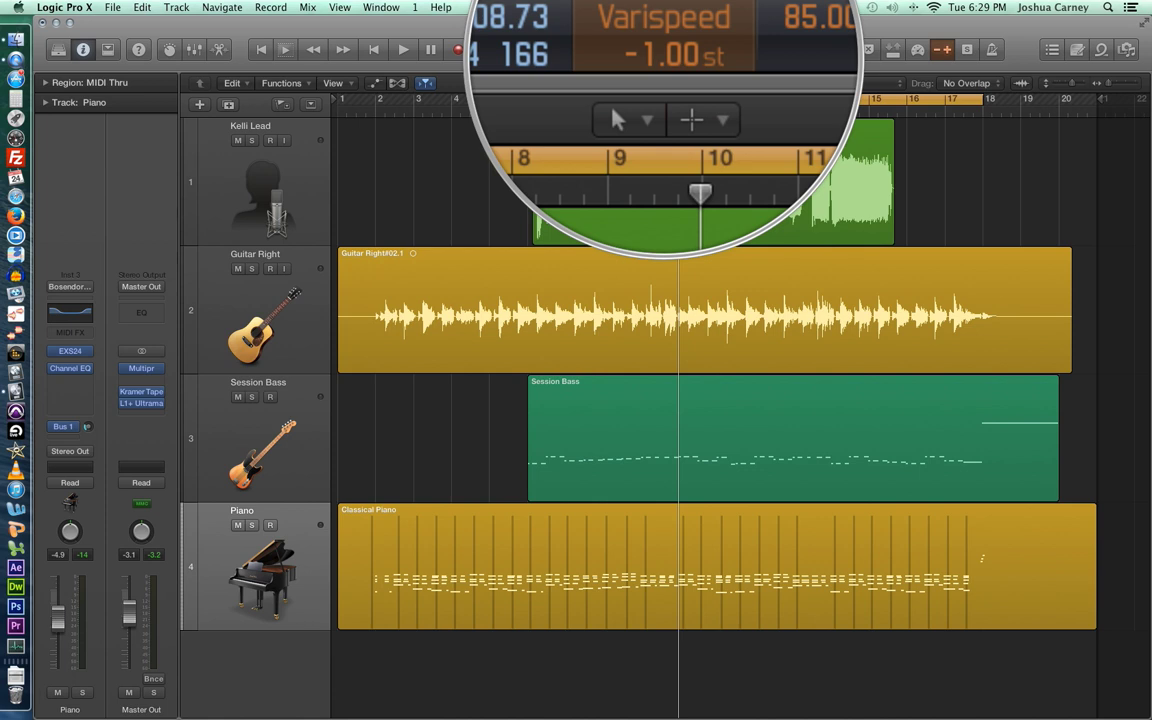
# Set the Varispeed detune to +3 semitones and play the section
pyautogui.doubleClick(672, 62)
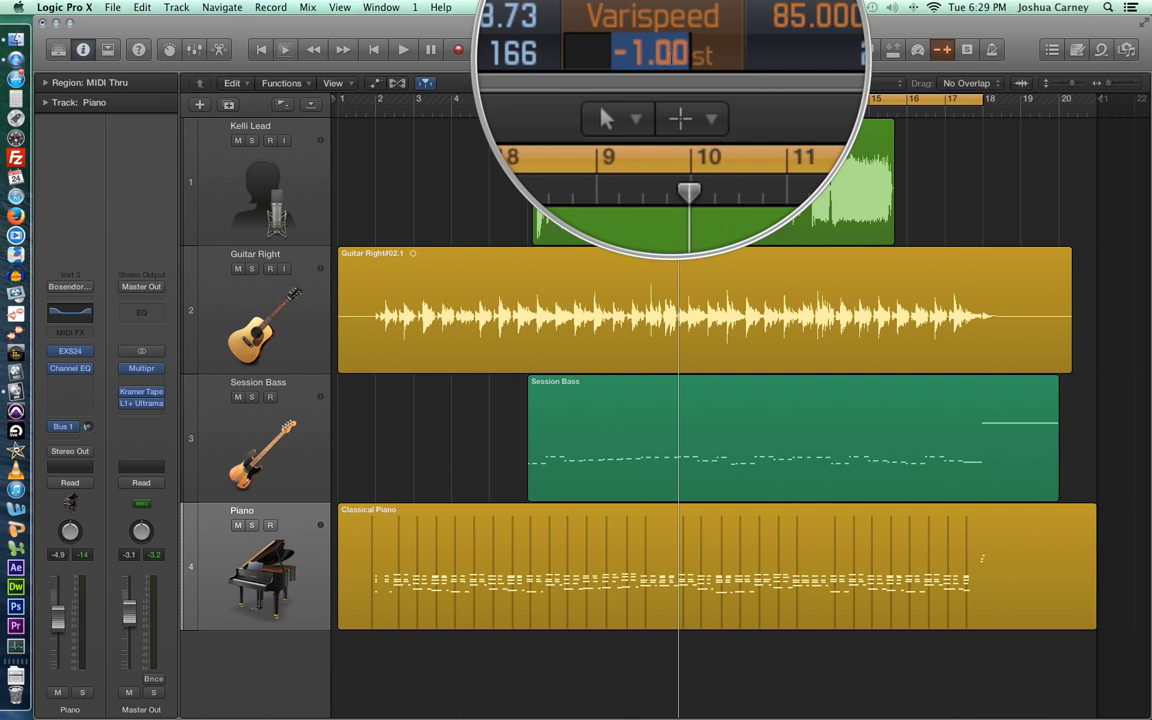
pyautogui.write('3')
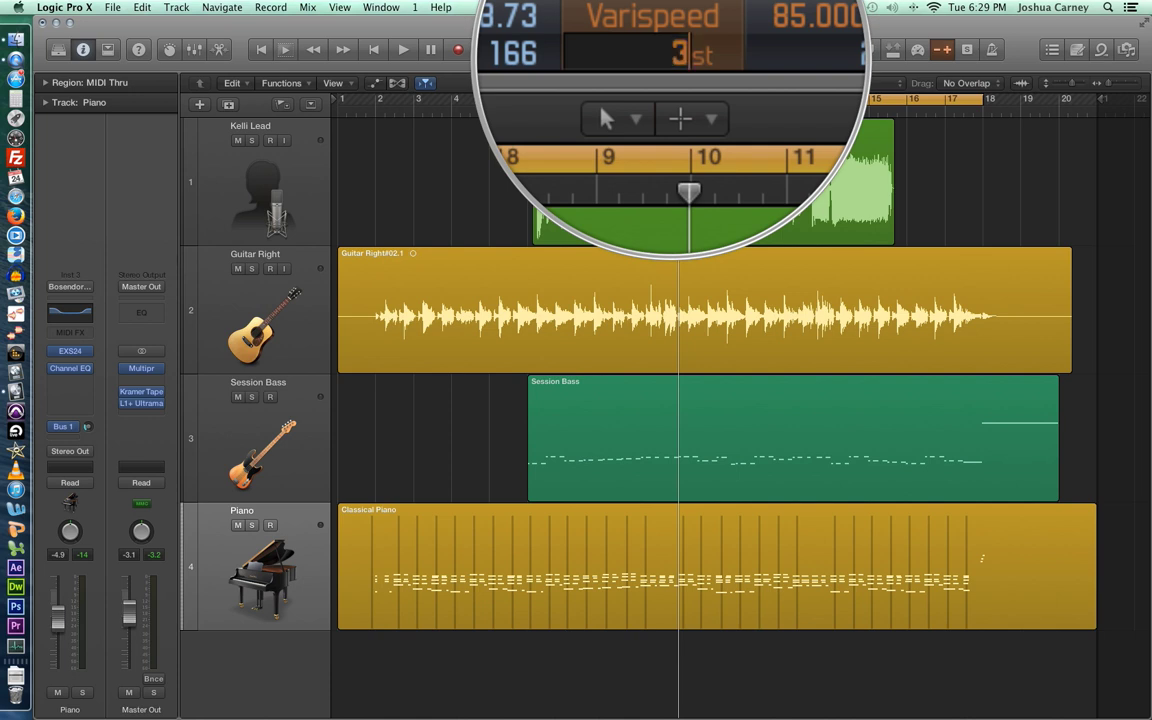
pyautogui.press('Return')
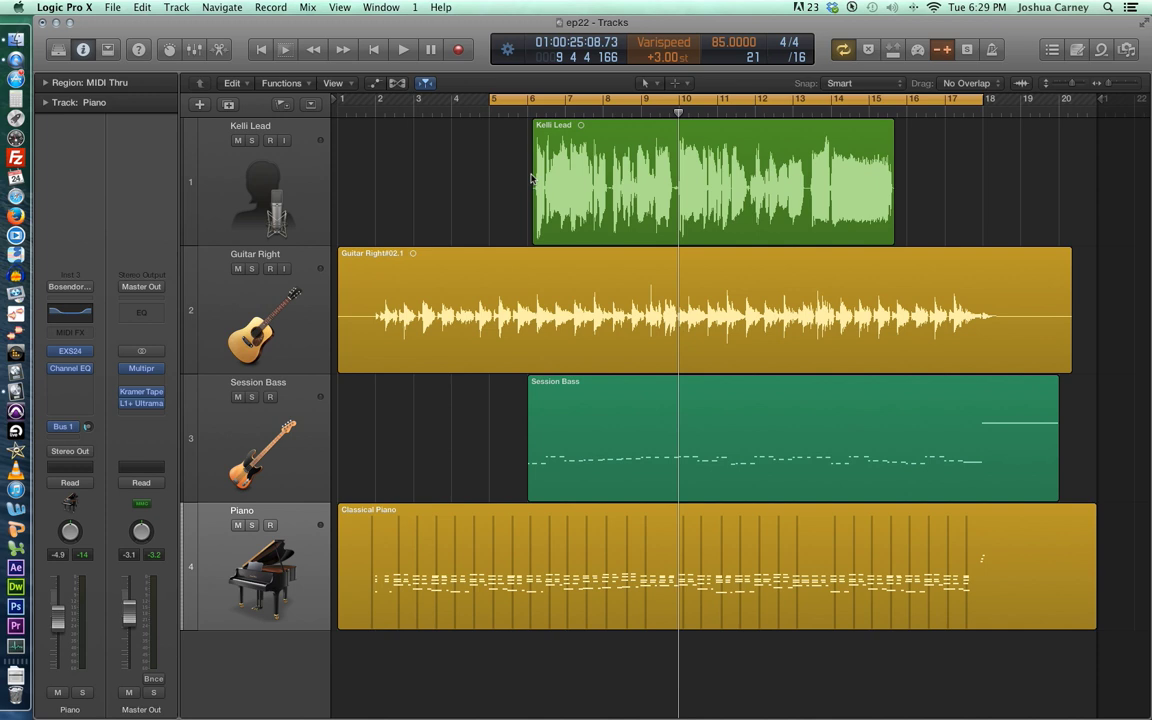
pyautogui.press('space')
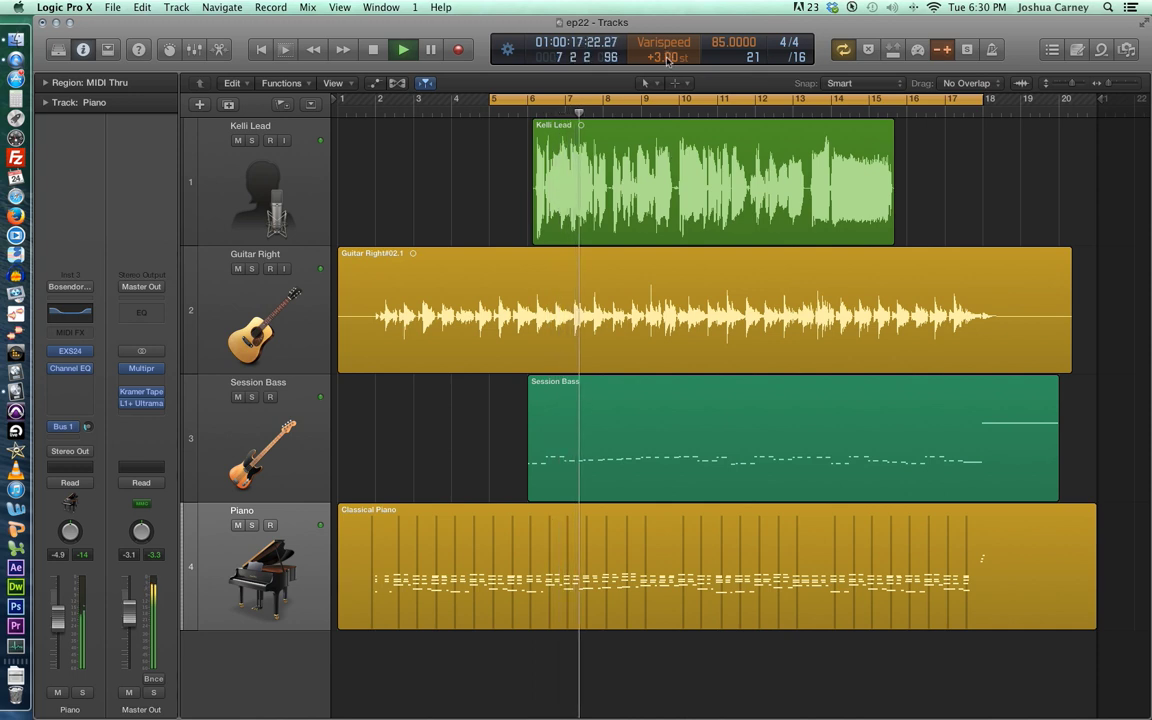
pyautogui.press('space')
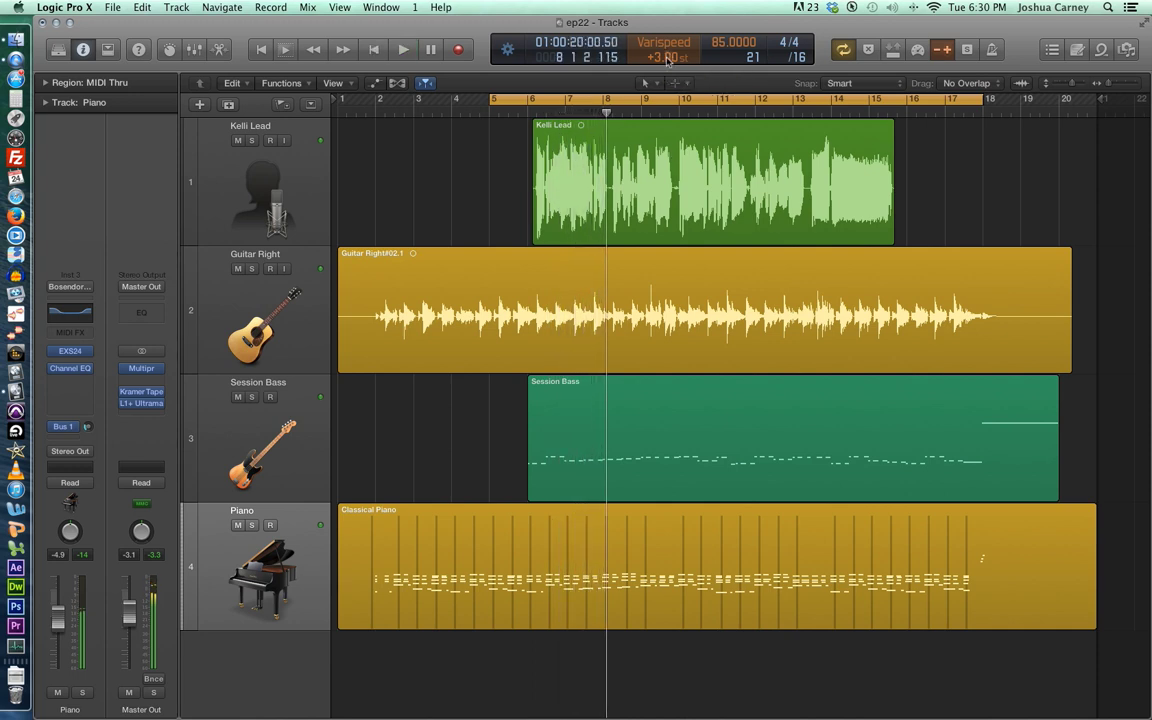
# Set the Varispeed detune to -2 semitones and play the section
pyautogui.doubleClick(668, 61)
pyautogui.write('-2')
pyautogui.press('Return')
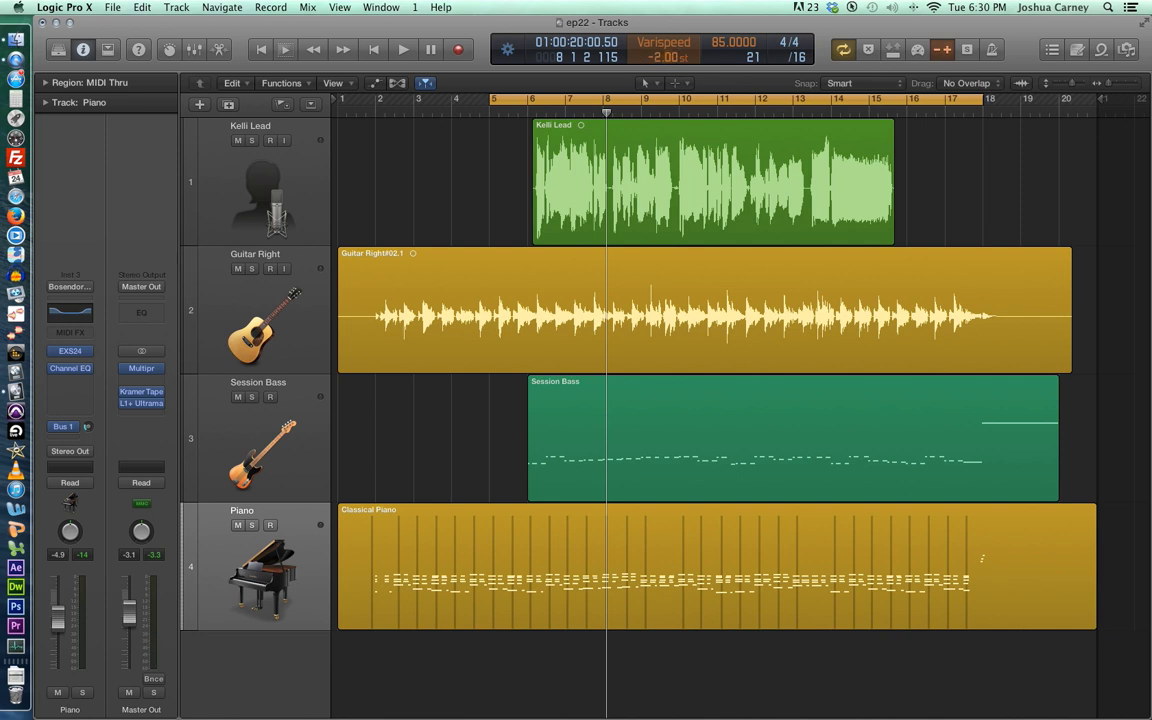
pyautogui.press('space')
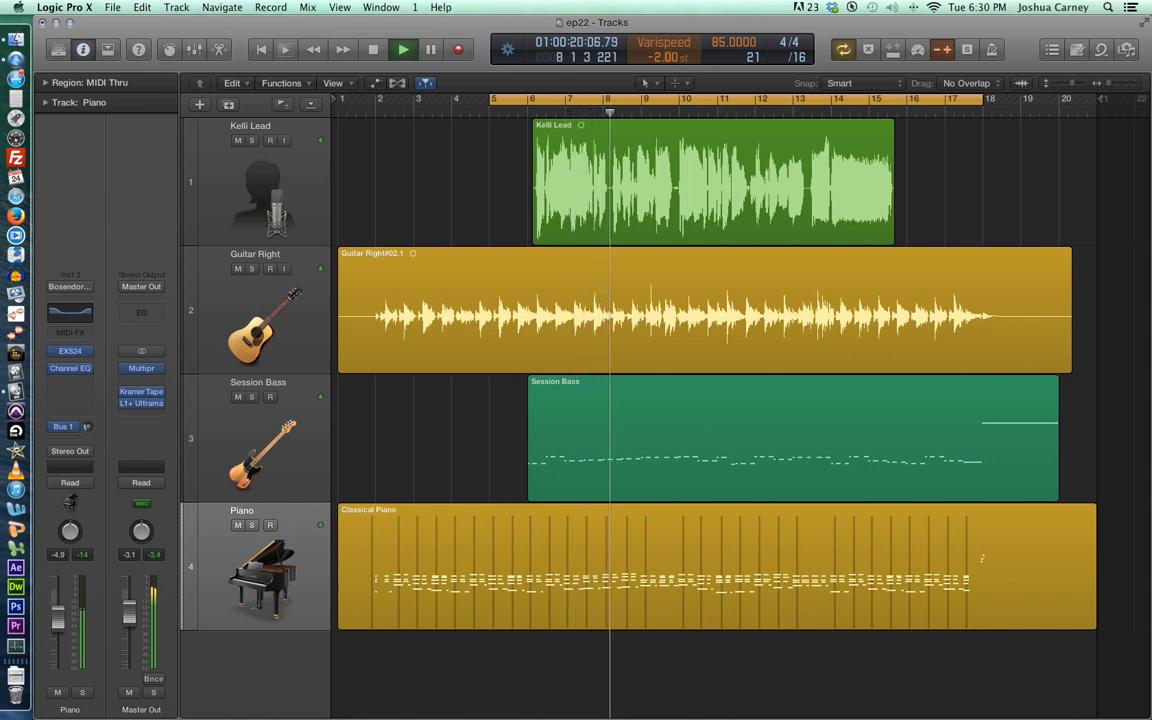
pyautogui.press('space')
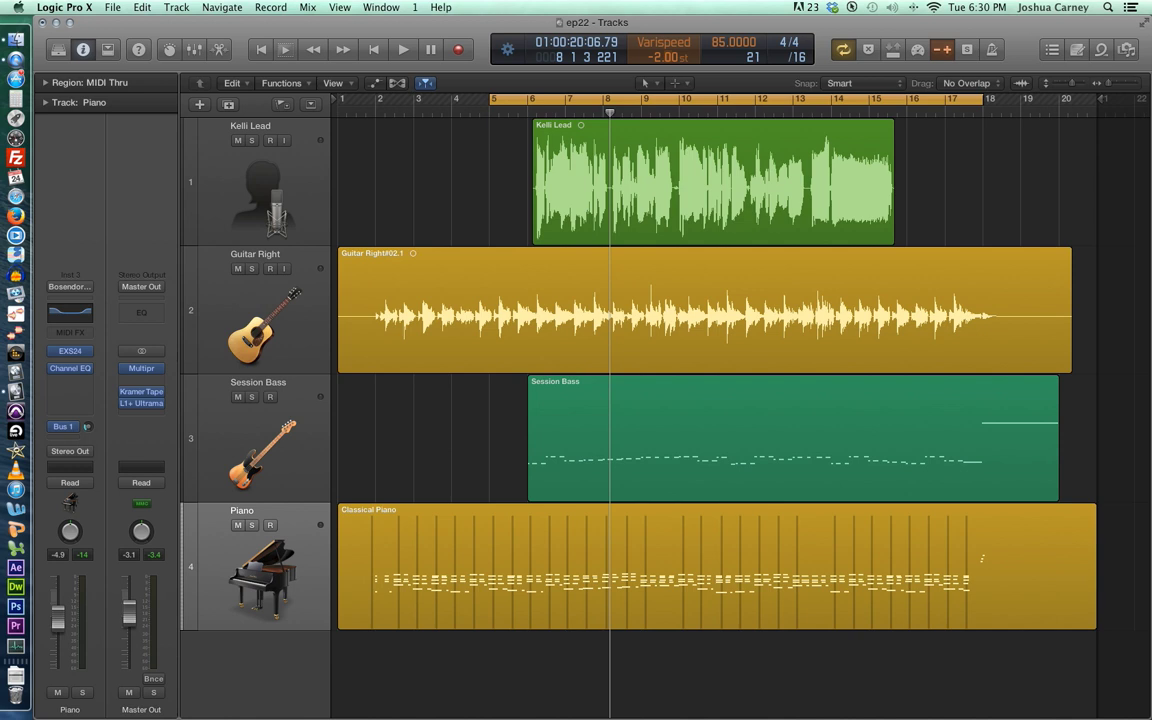
# Keep the Varispeed (Speed and Pitch) mode, change the unit to Tuning Reference (Hz), and set it to 440 Hz
pyautogui.click(679, 47)
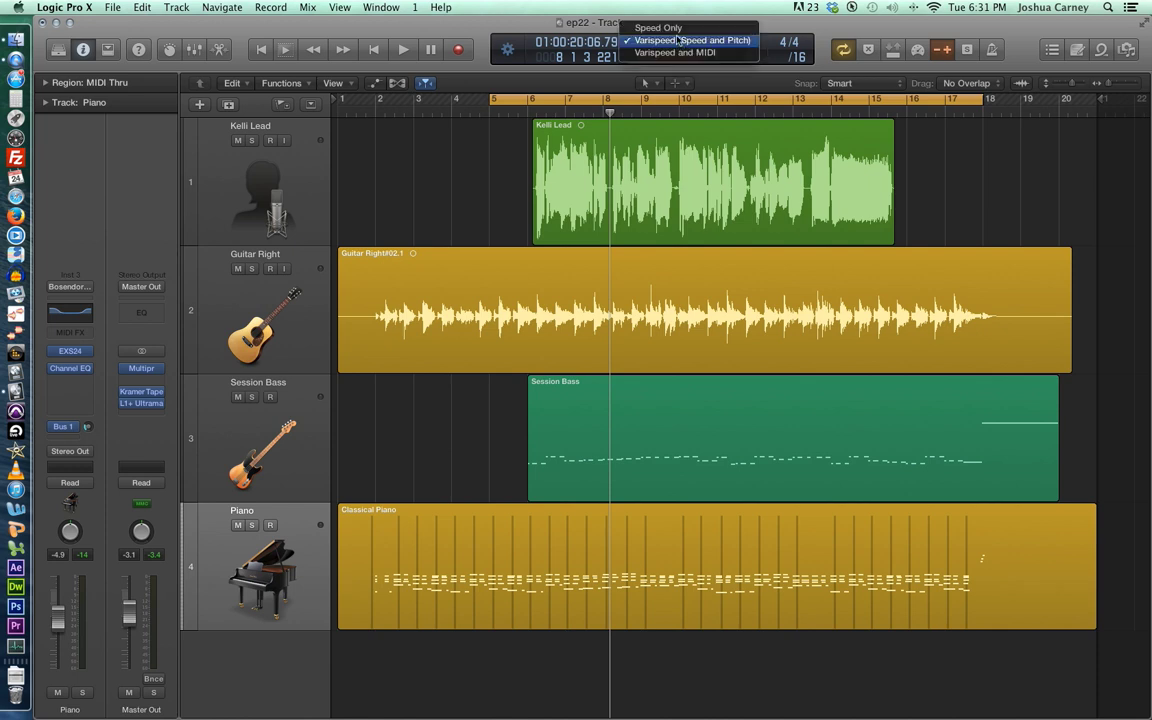
pyautogui.click(823, 28)
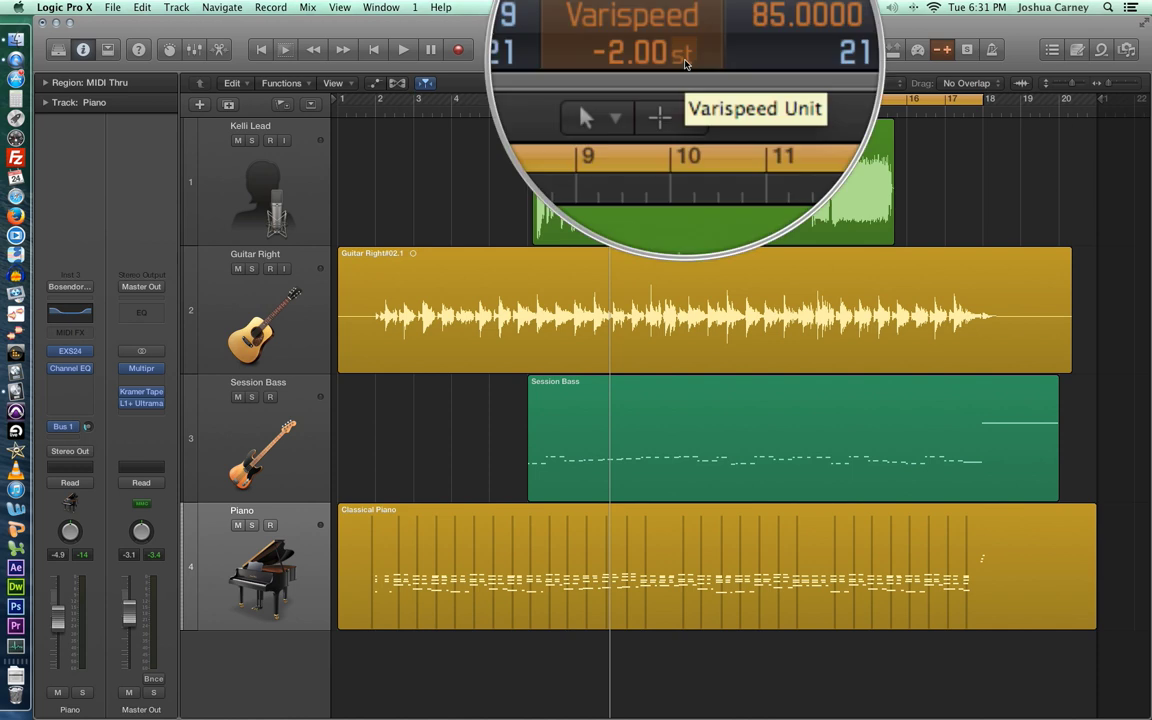
pyautogui.click(685, 63)
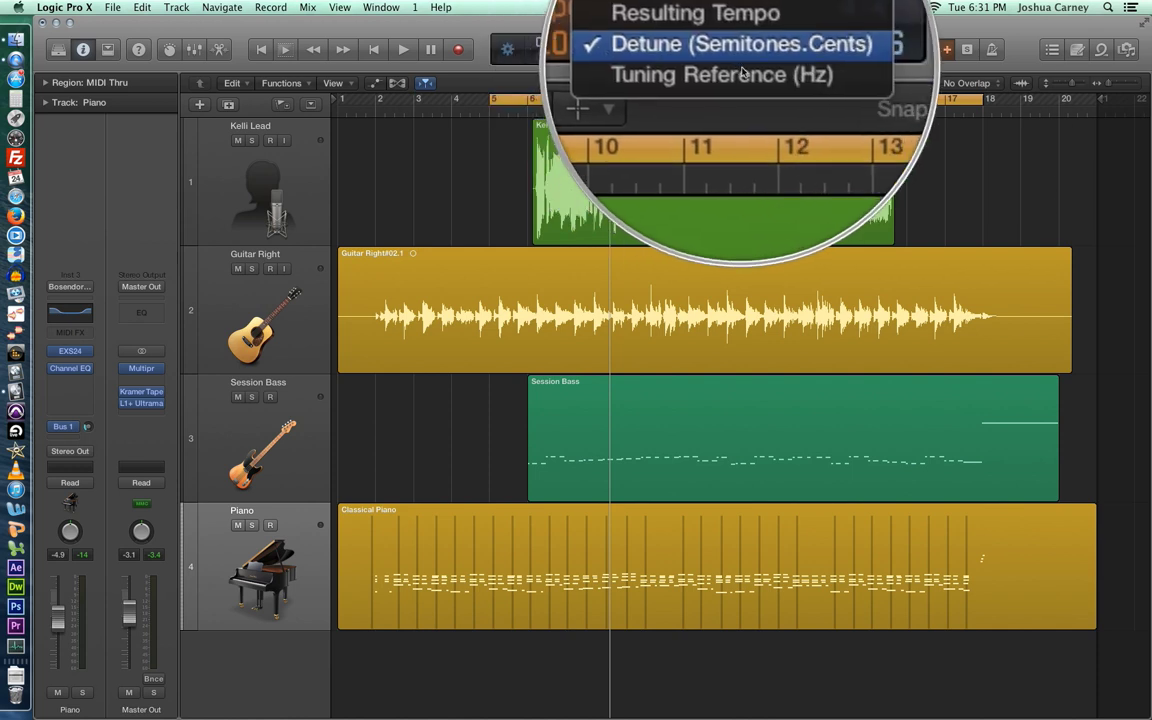
pyautogui.click(738, 73)
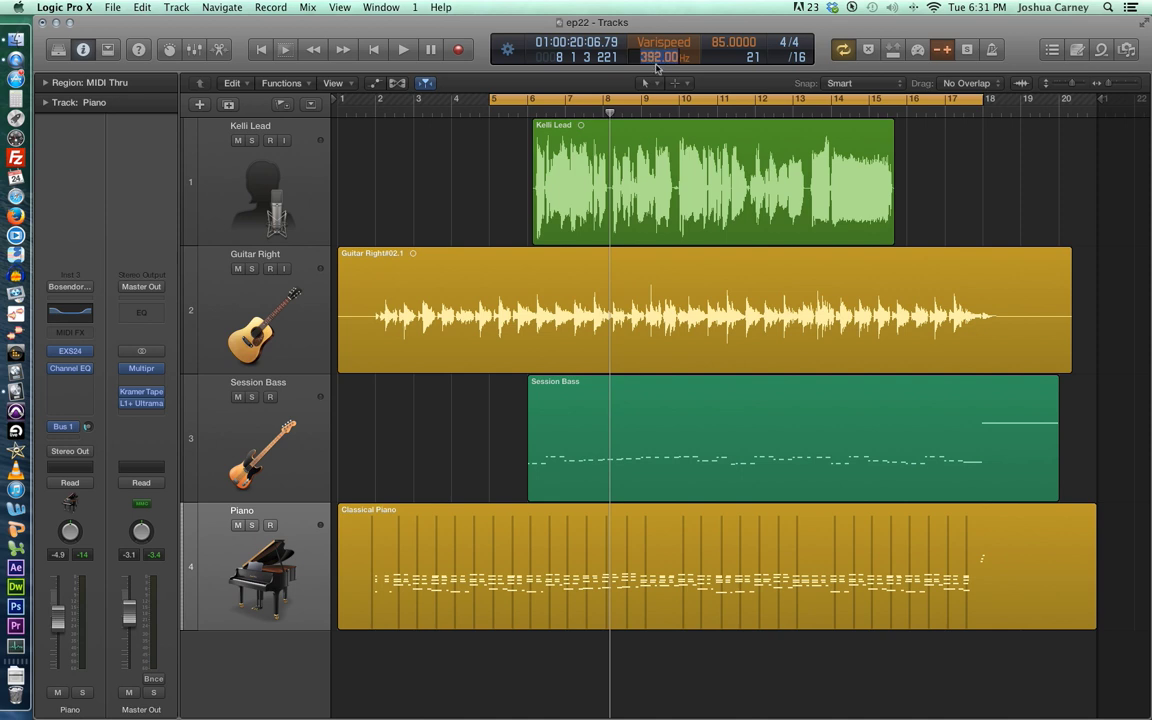
pyautogui.write('440')
pyautogui.press('Return')
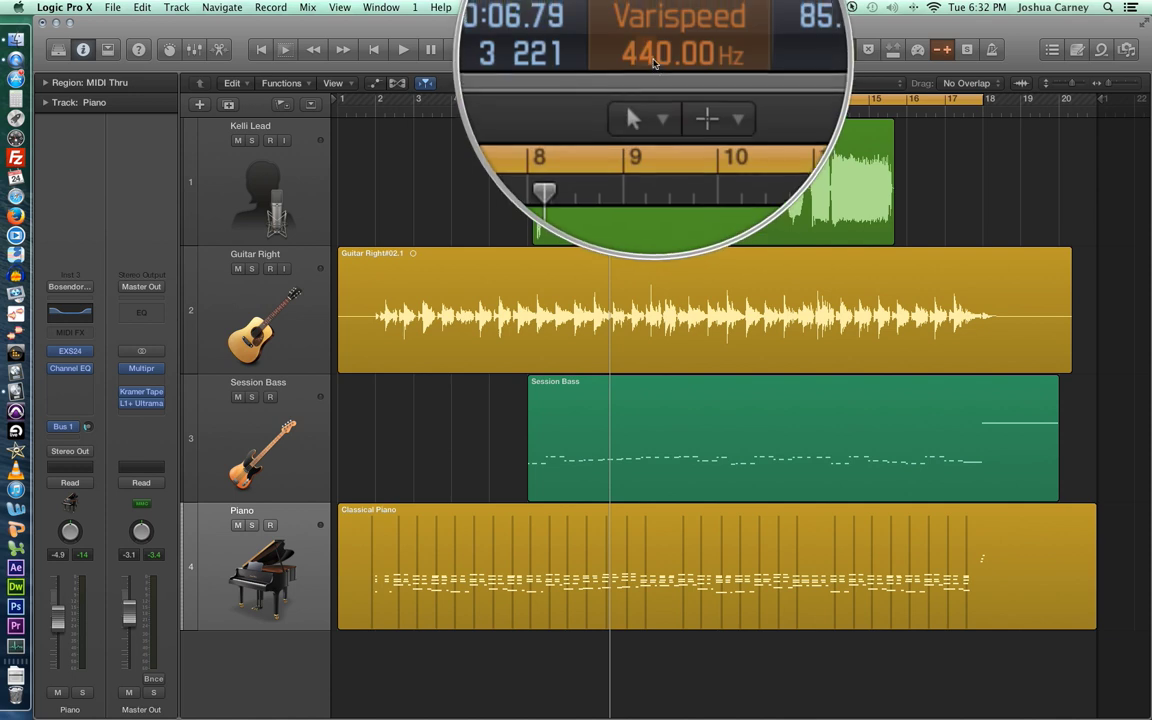
# Set the Varispeed tuning reference to 432 Hz
pyautogui.doubleClick(655, 58)
pyautogui.write('432')
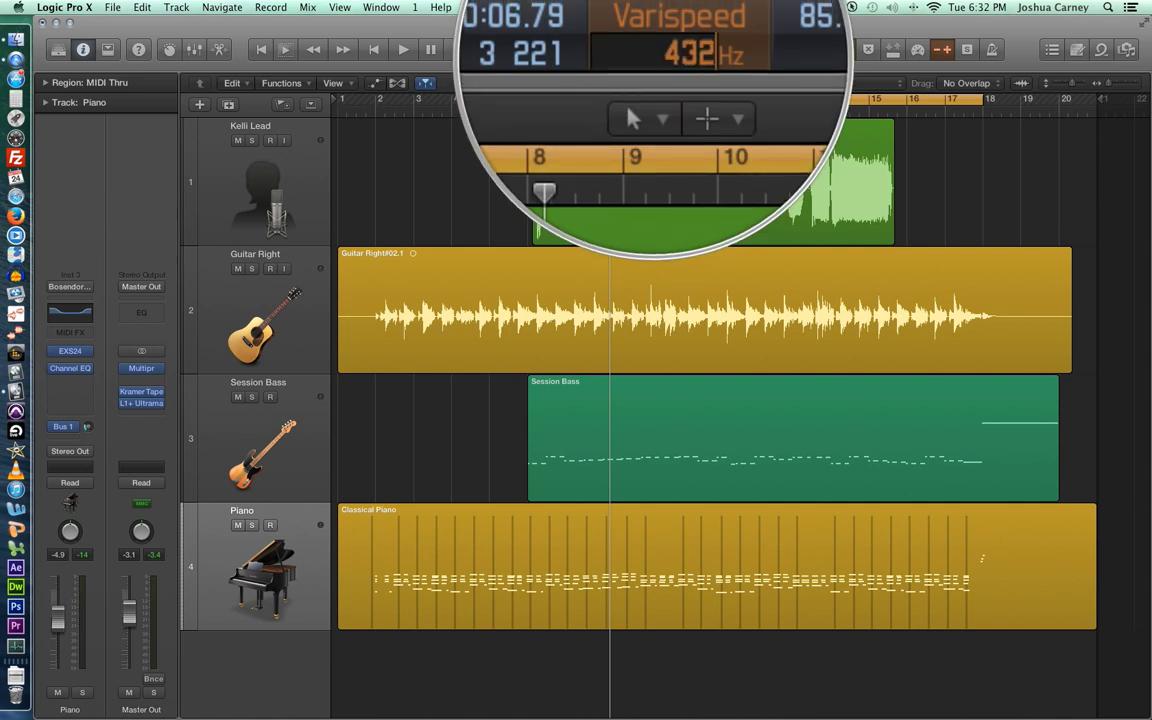
pyautogui.press('Return')
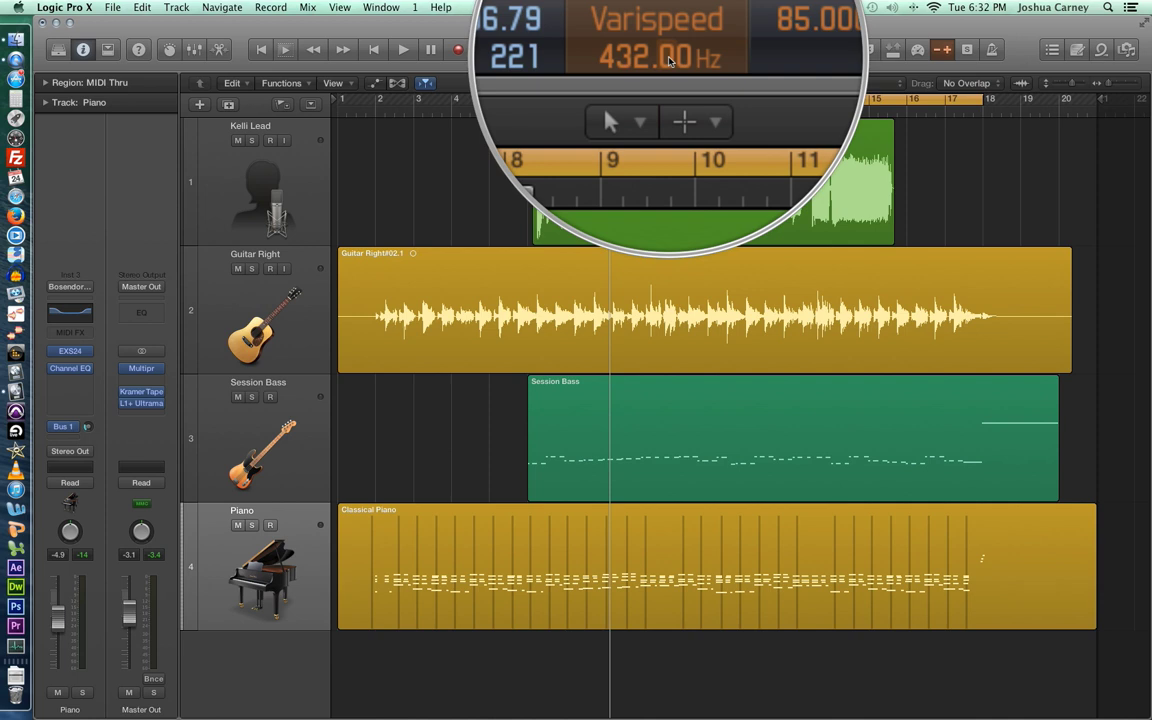
# Set the Varispeed tuning reference to 420 Hz and play the section
pyautogui.doubleClick(670, 60)
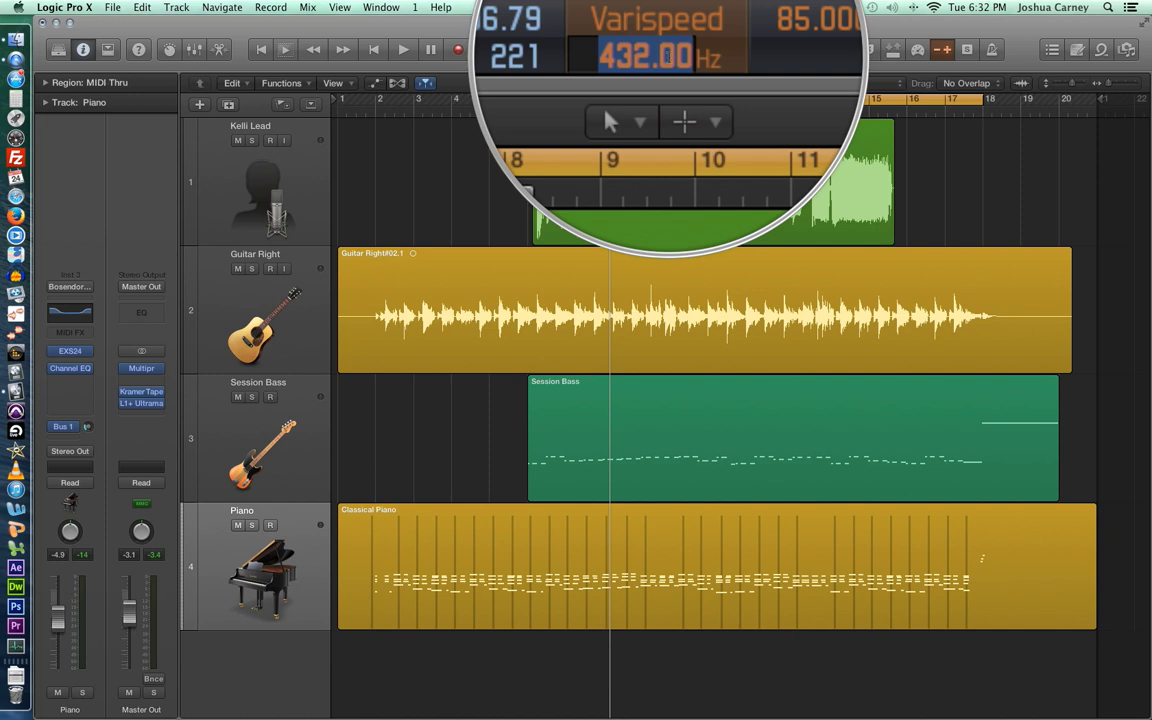
pyautogui.write('420')
pyautogui.press('Return')
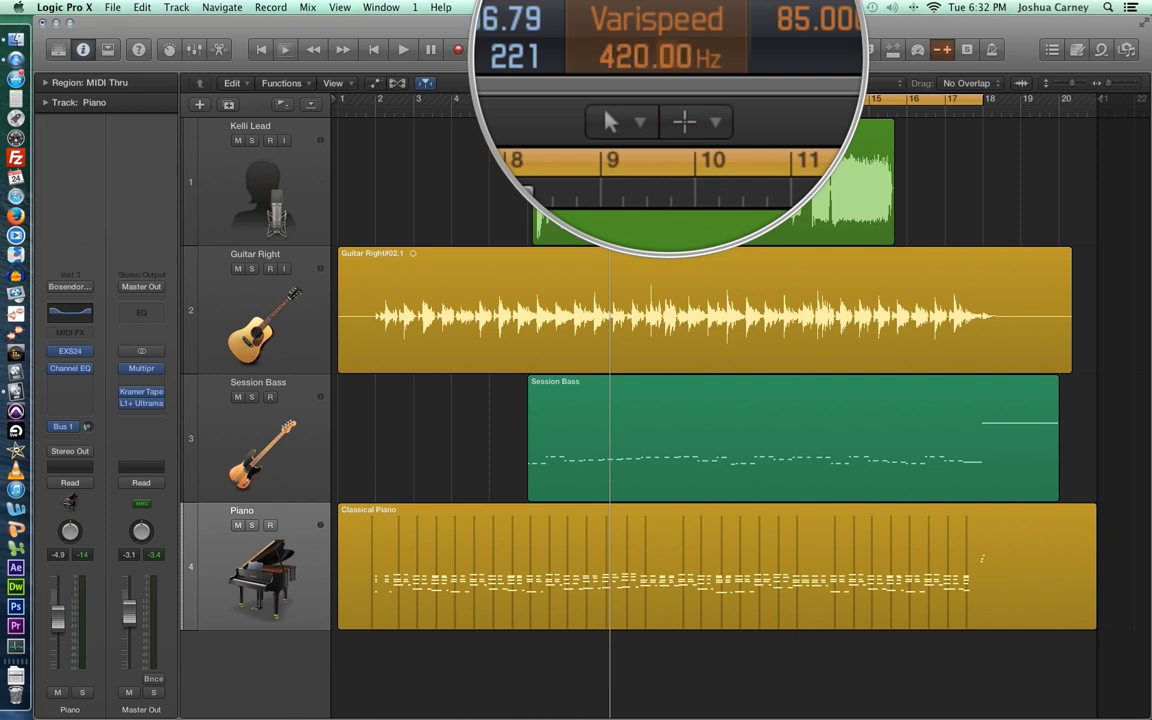
pyautogui.press('space')
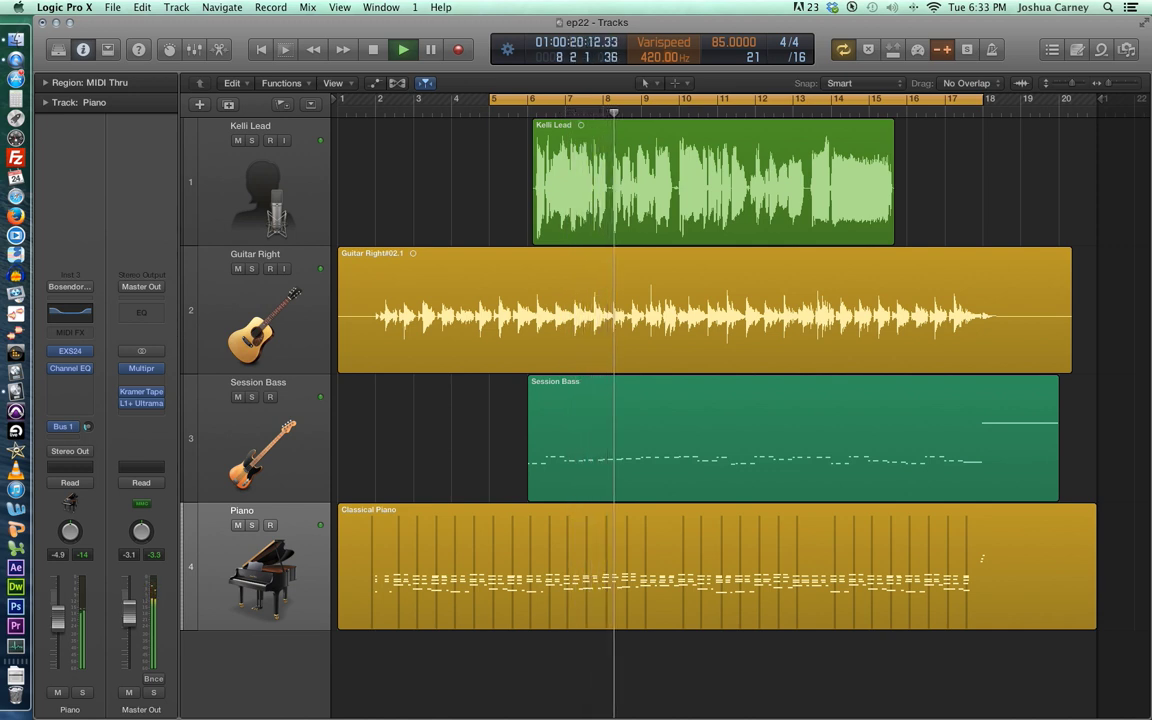
pyautogui.press('space')
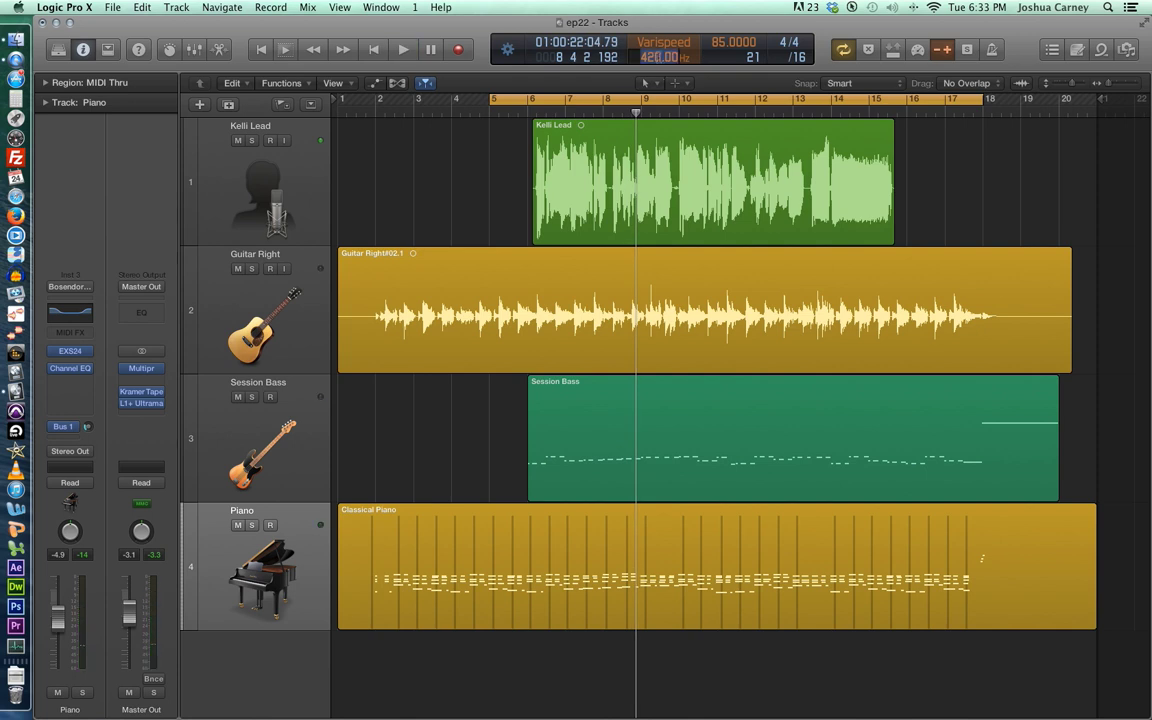
# Raise the Varispeed tuning reference to 490 Hz and play the section
pyautogui.press('space')
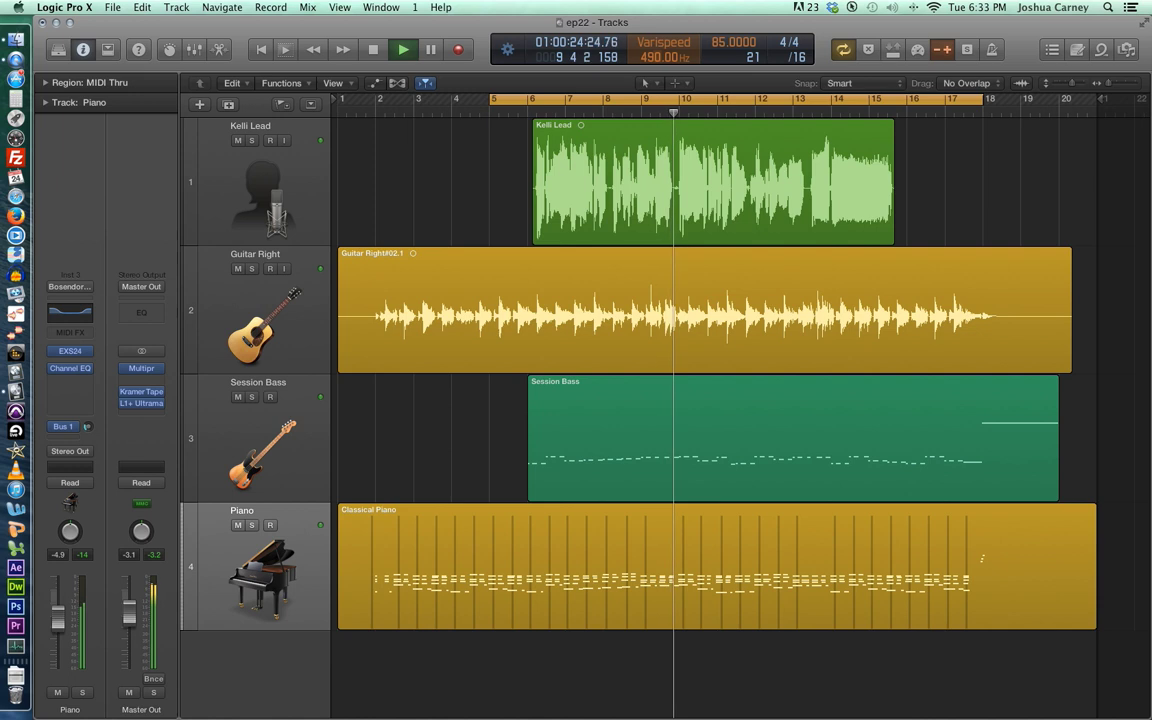
pyautogui.press('space')
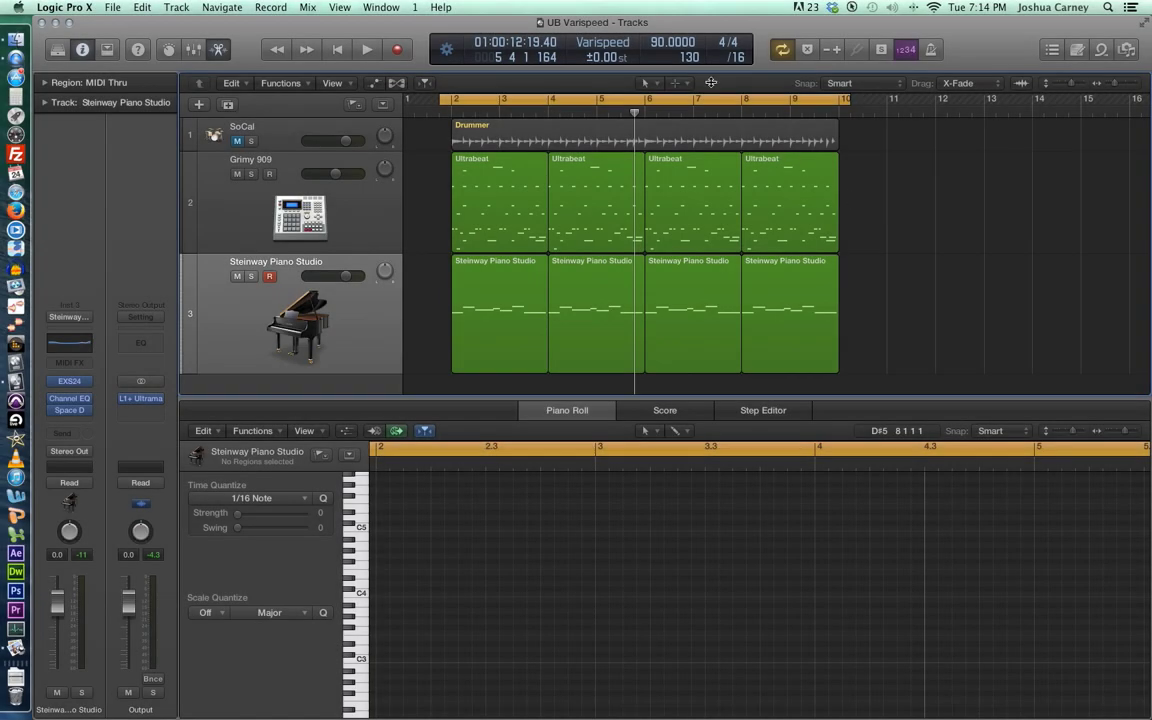
# In the UB Varispeed project, choose the Varispeed and MIDI mode and bring the Preview screenshot describing the three modes into view
pyautogui.click(610, 42)
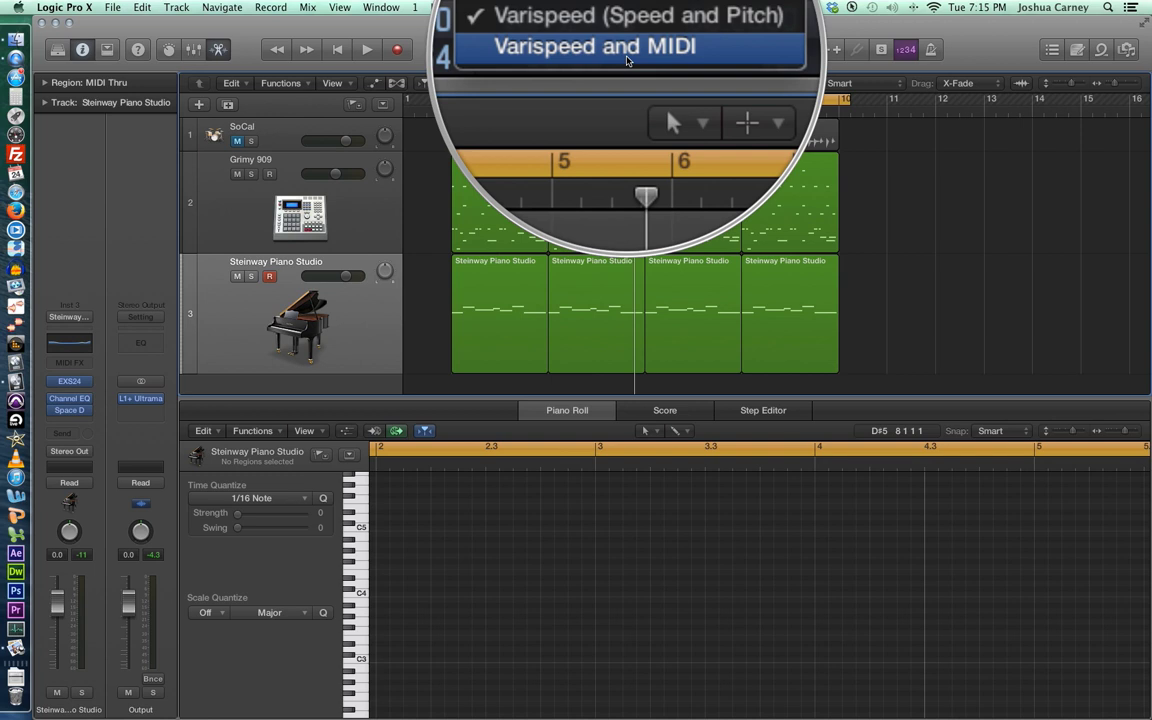
pyautogui.click(563, 50)
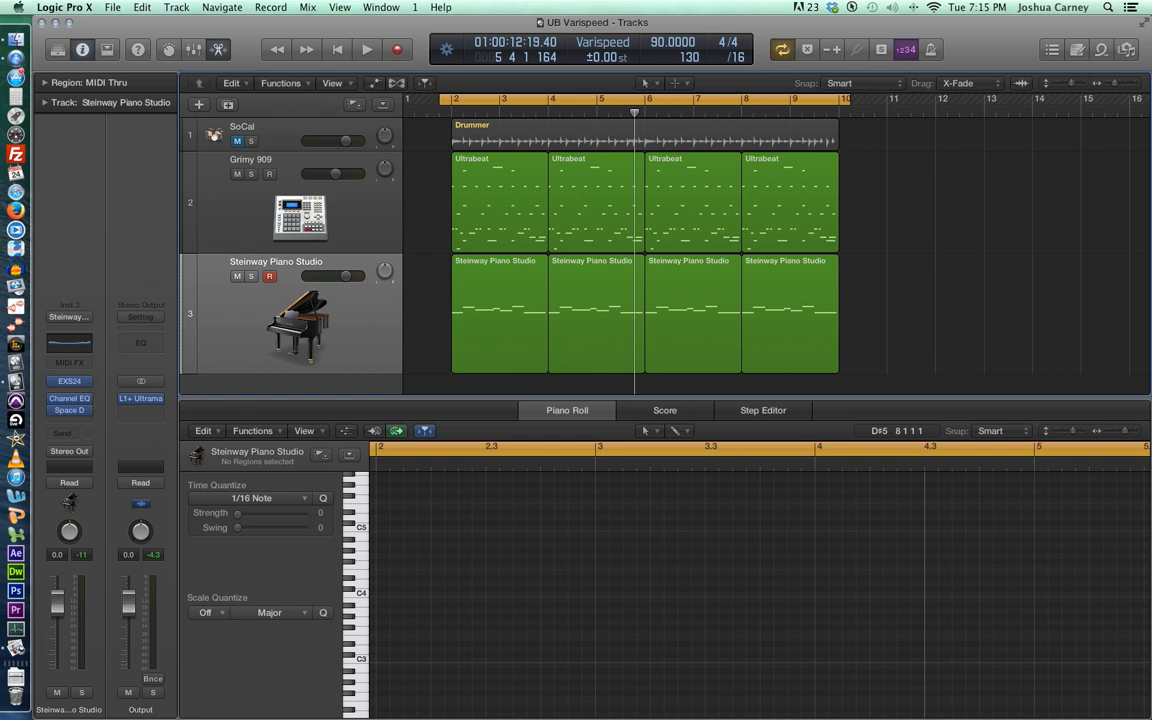
pyautogui.moveTo(1151, 140); pyautogui.dragTo(456, 169)
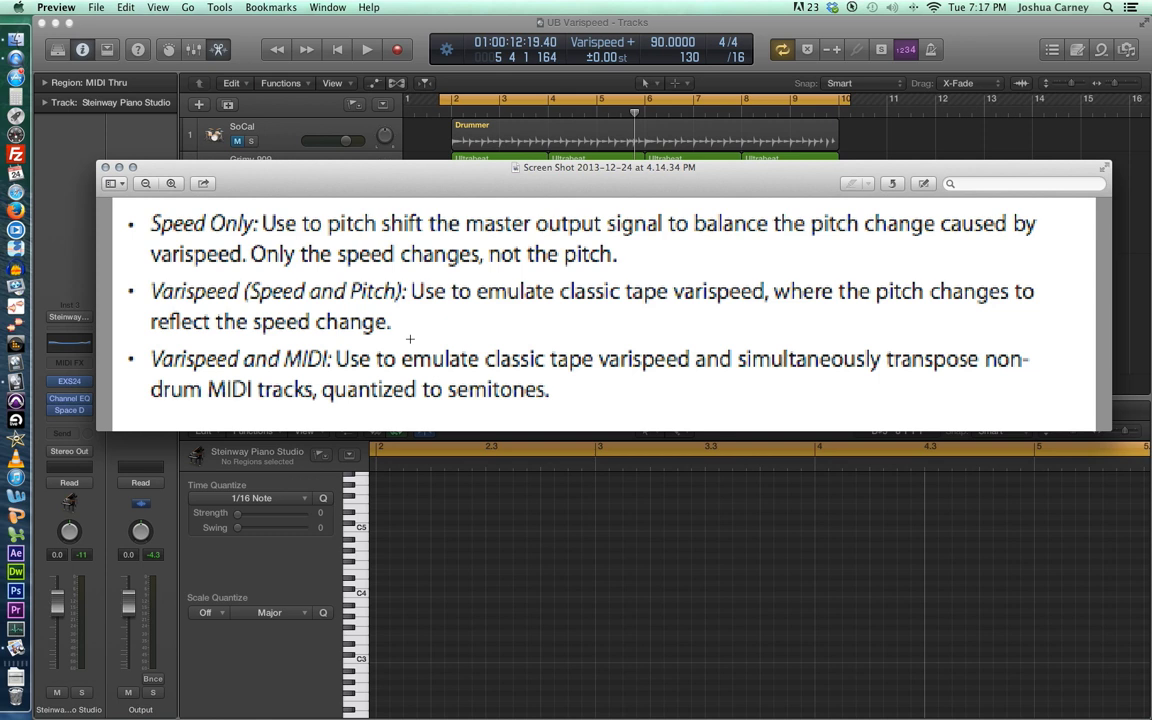
# Close the Preview screenshot of the modes and play the section with the Steinway Piano Studio track selected
pyautogui.click(107, 167)
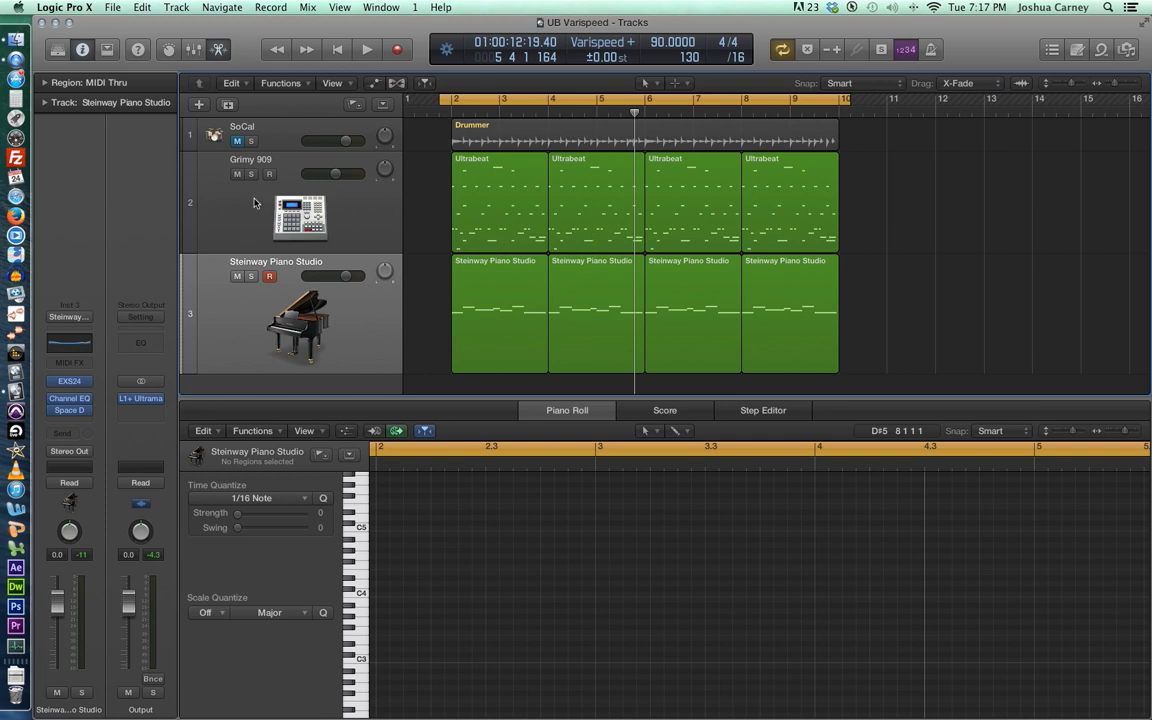
pyautogui.click(260, 203)
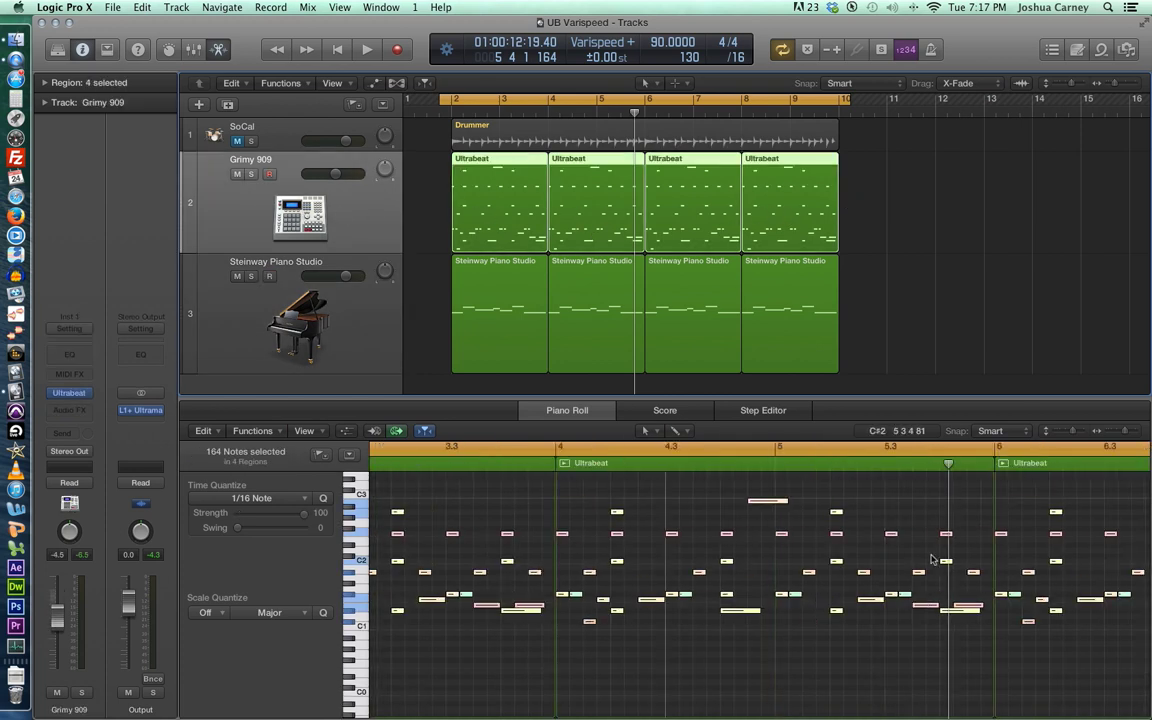
pyautogui.click(279, 328)
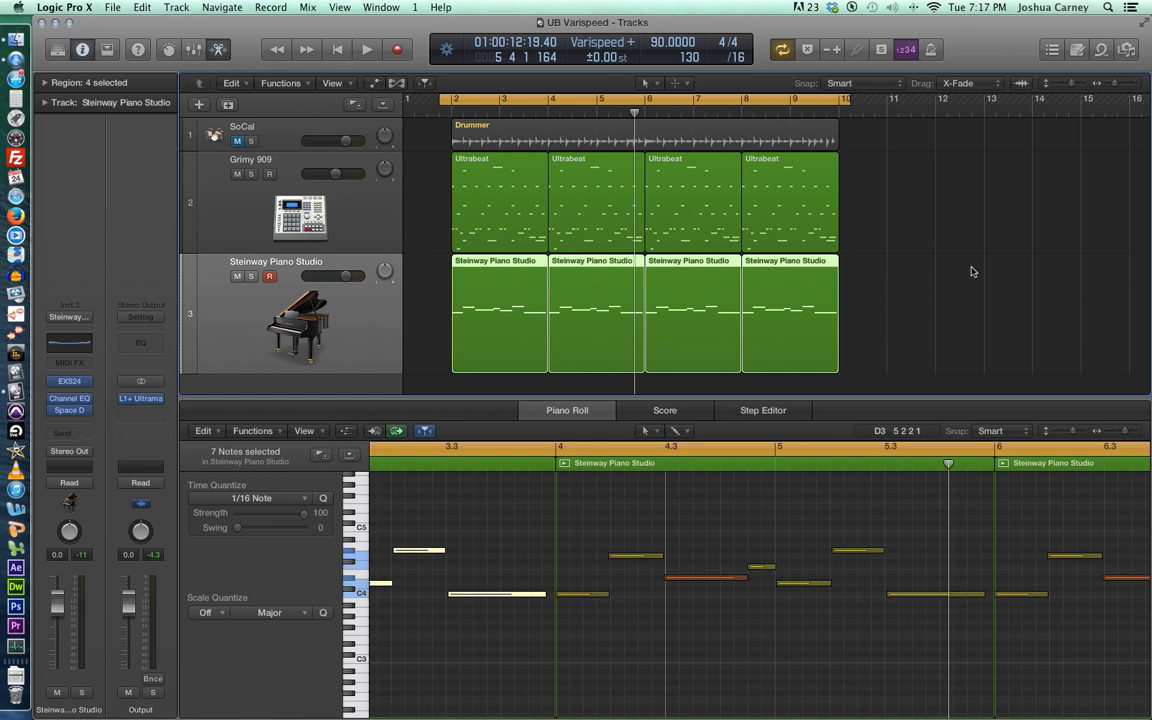
pyautogui.press('space')
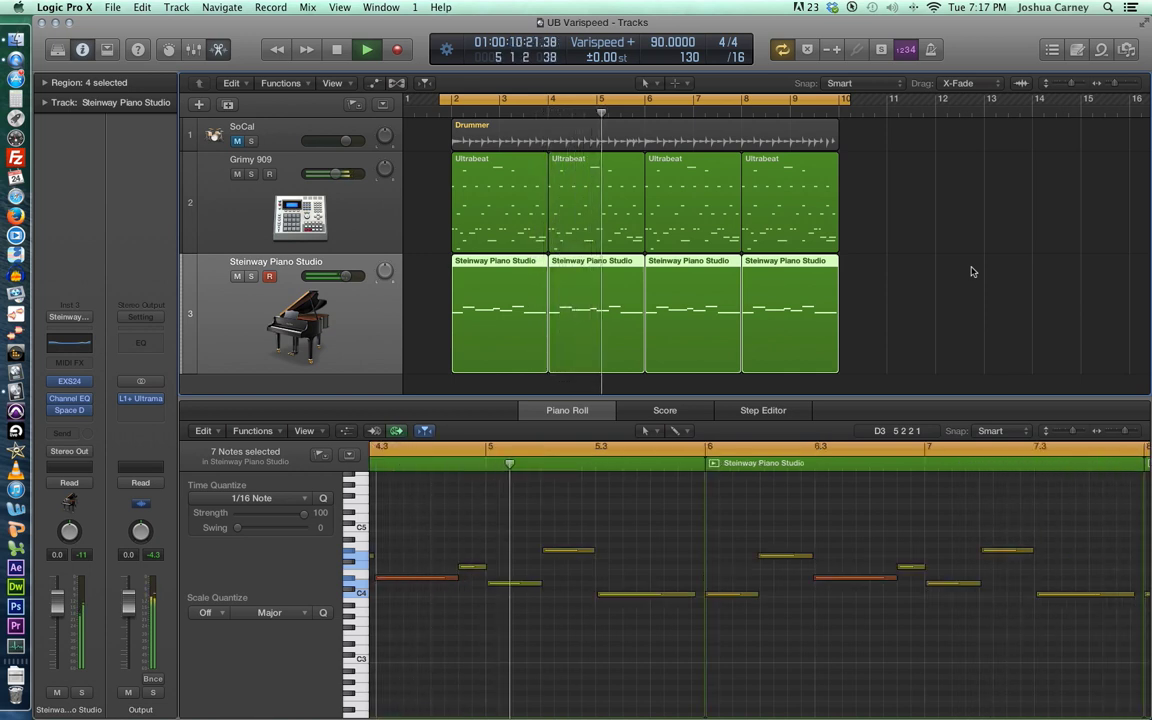
pyautogui.press('space')
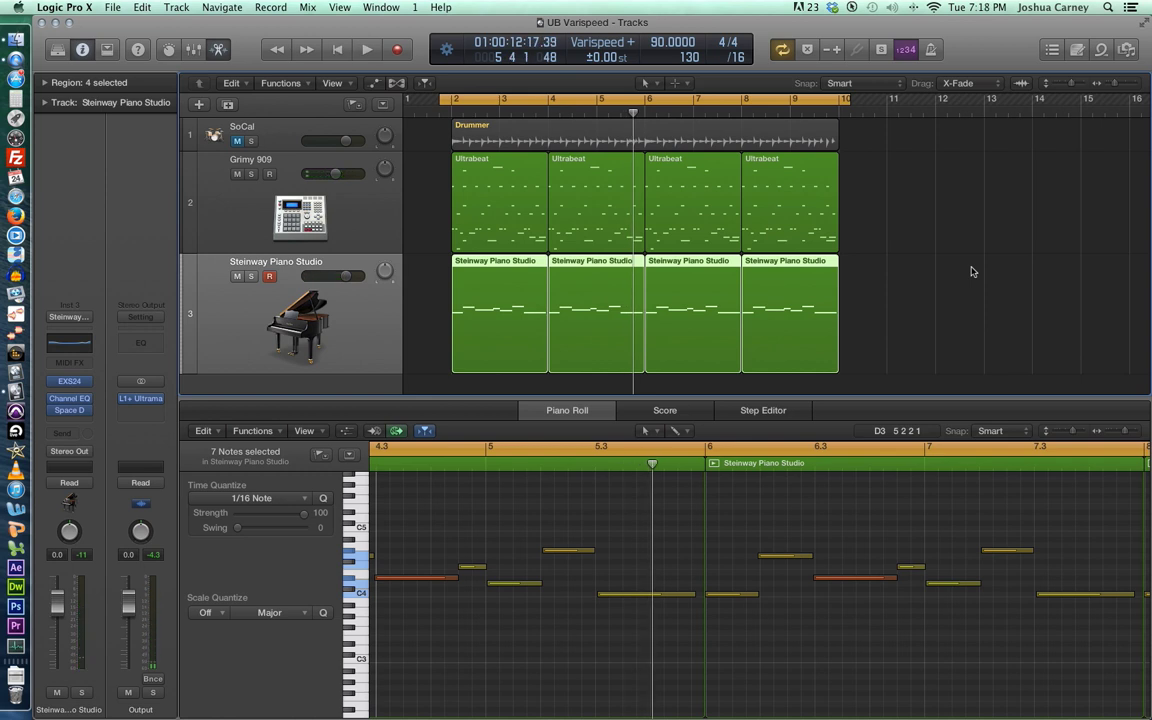
# Keep the Varispeed and MIDI mode and set the Varispeed amount to +5.00 semitones
pyautogui.click(620, 47)
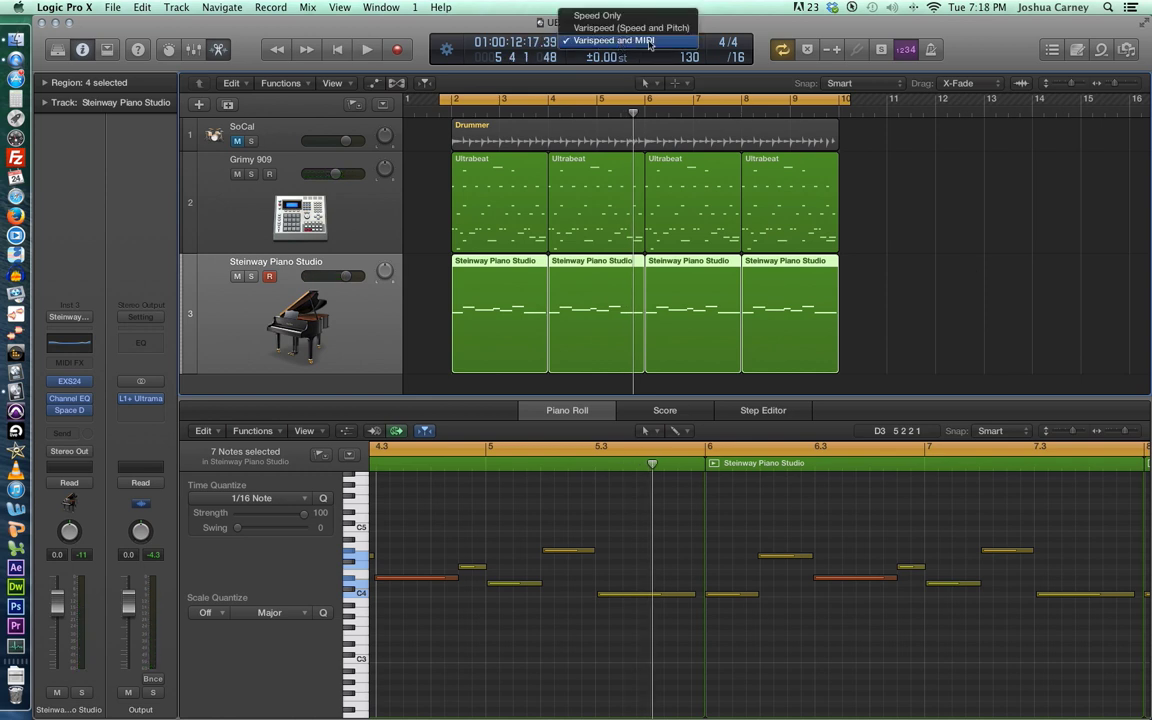
pyautogui.click(648, 42)
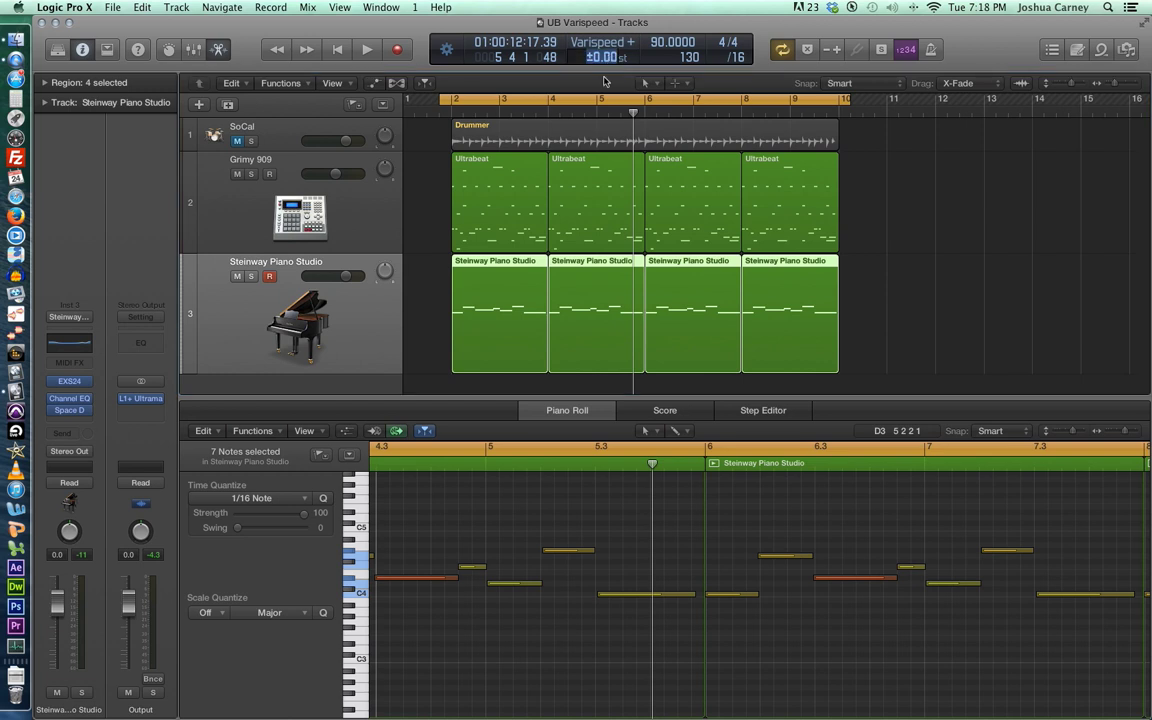
pyautogui.write('5')
pyautogui.press('Return')
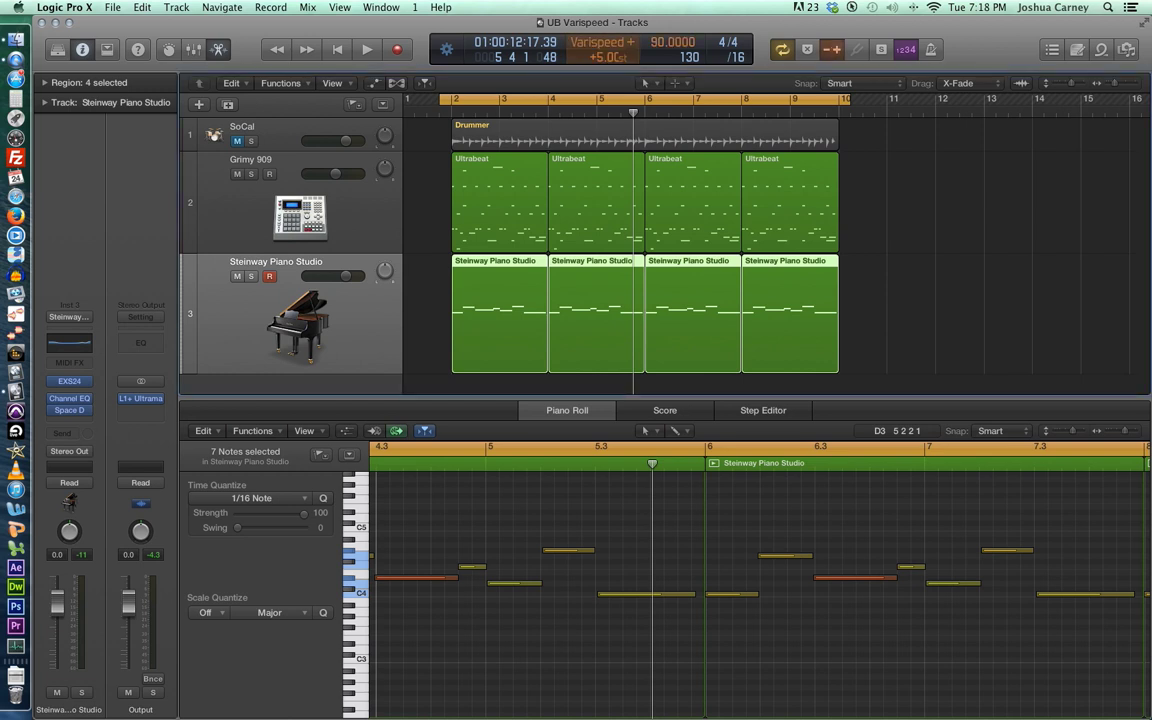
# Select the Grimy 909 track, switch back to Steinway Piano Studio, and play the section with the semitone shift
pyautogui.click(269, 276)
pyautogui.click(325, 191)
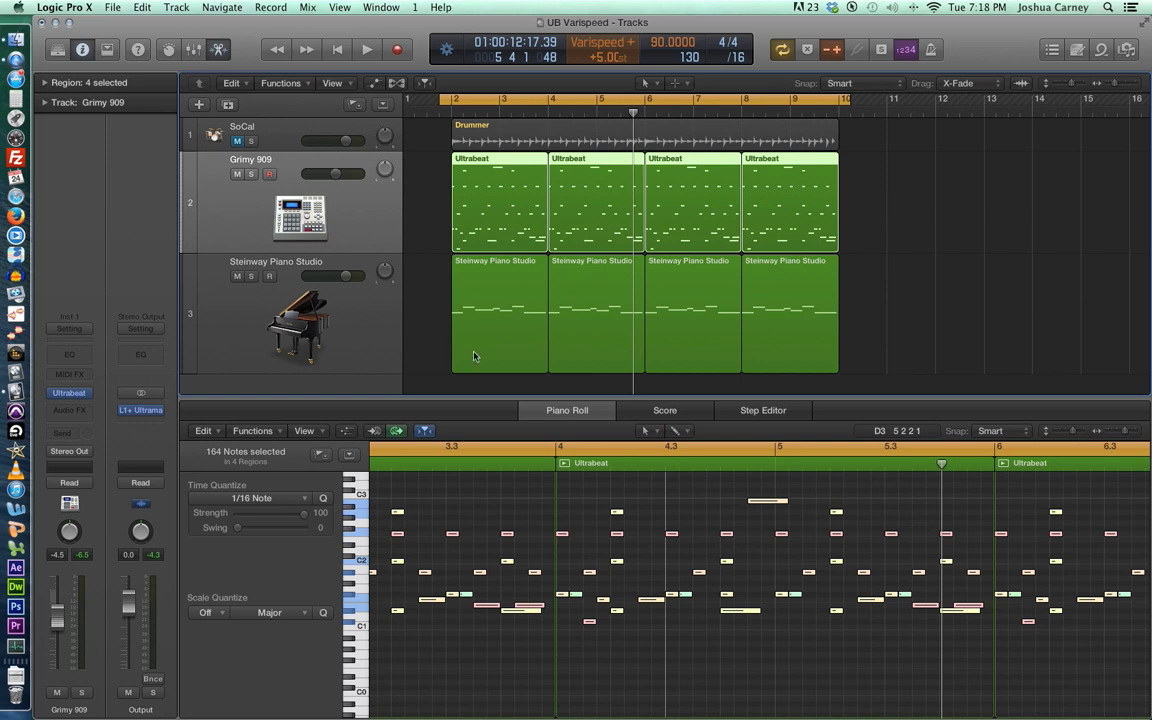
pyautogui.click(324, 310)
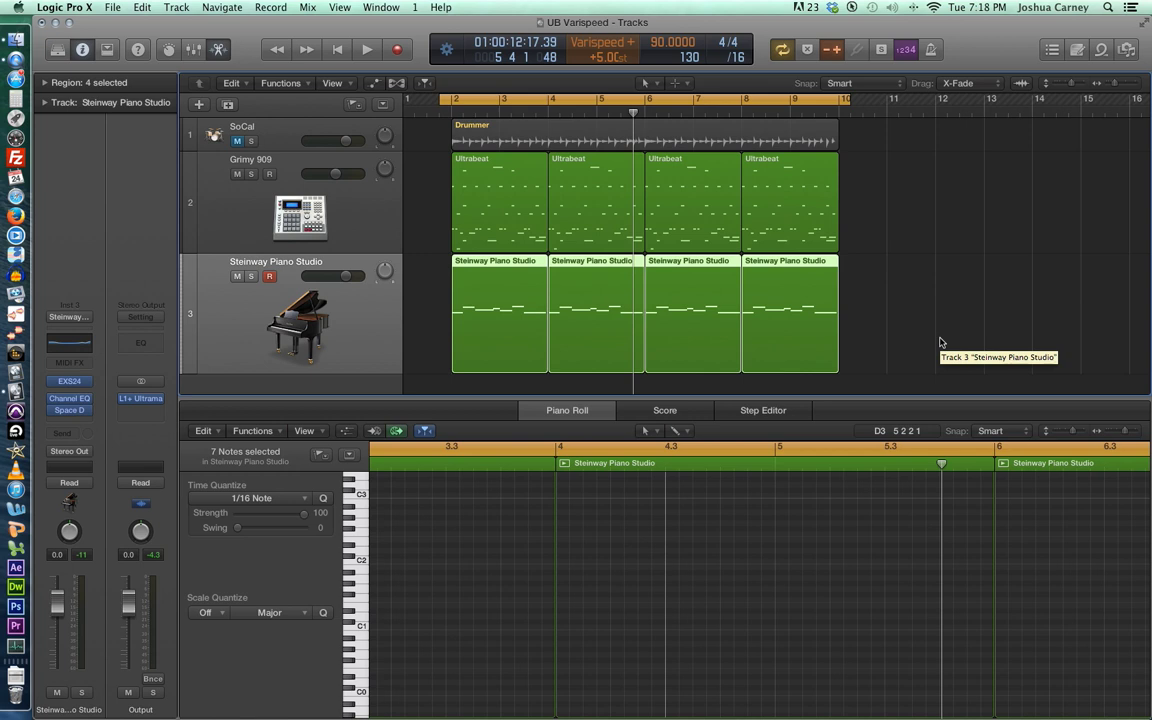
pyautogui.press('space')
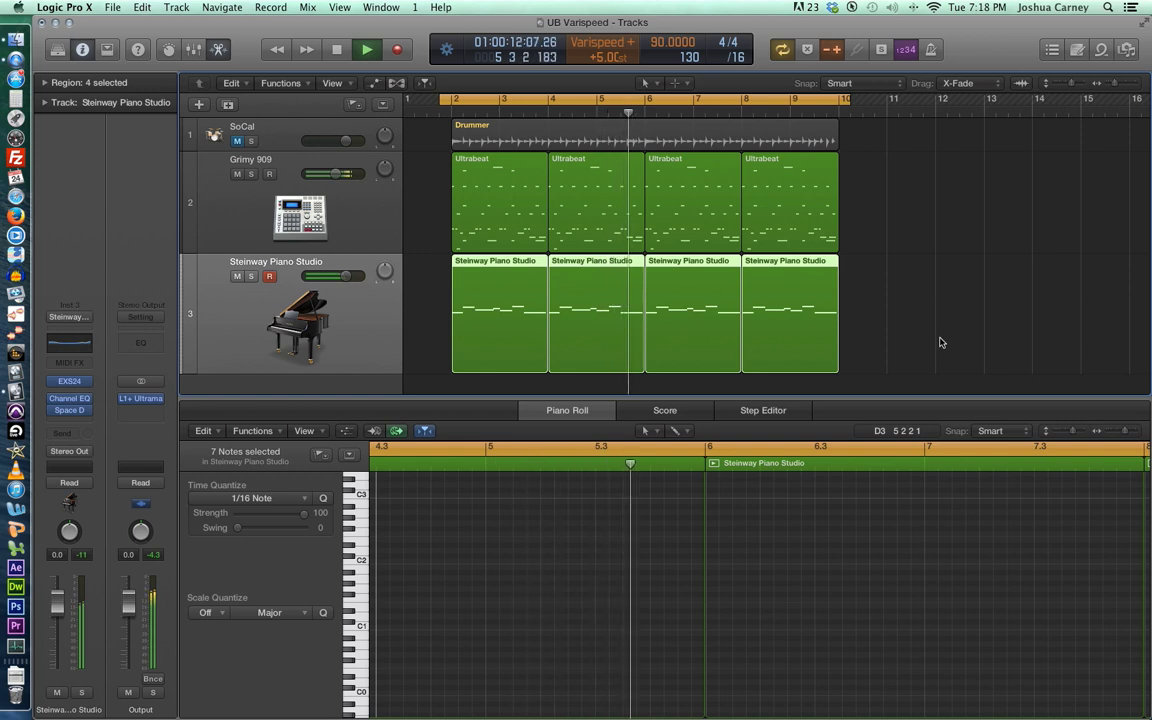
pyautogui.press('space')
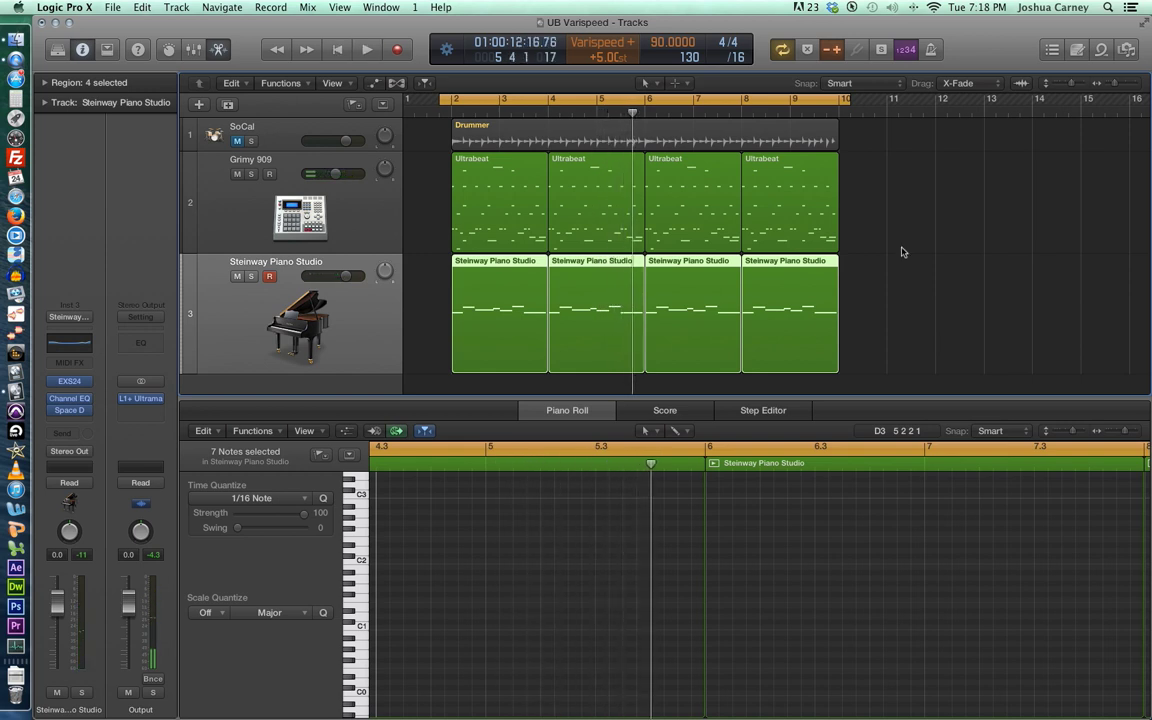
# Check the Varispeed mode choices without changing them and replay the section in Varispeed and MIDI mode
pyautogui.click(609, 44)
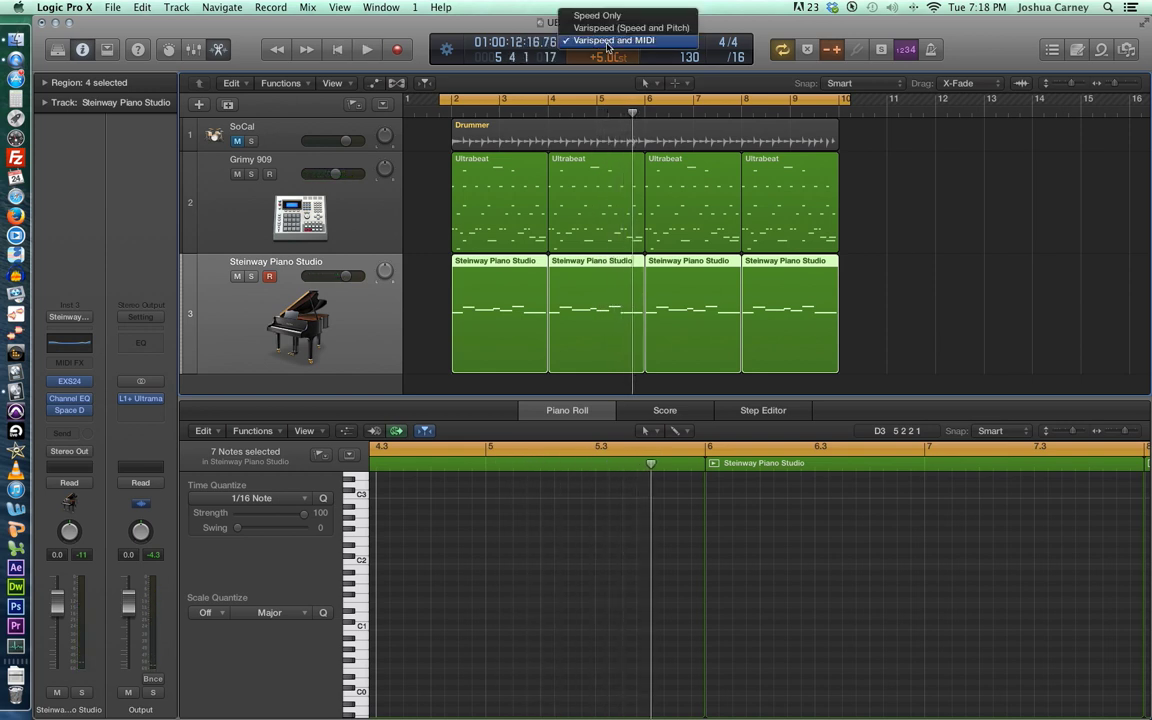
pyautogui.click(668, 61)
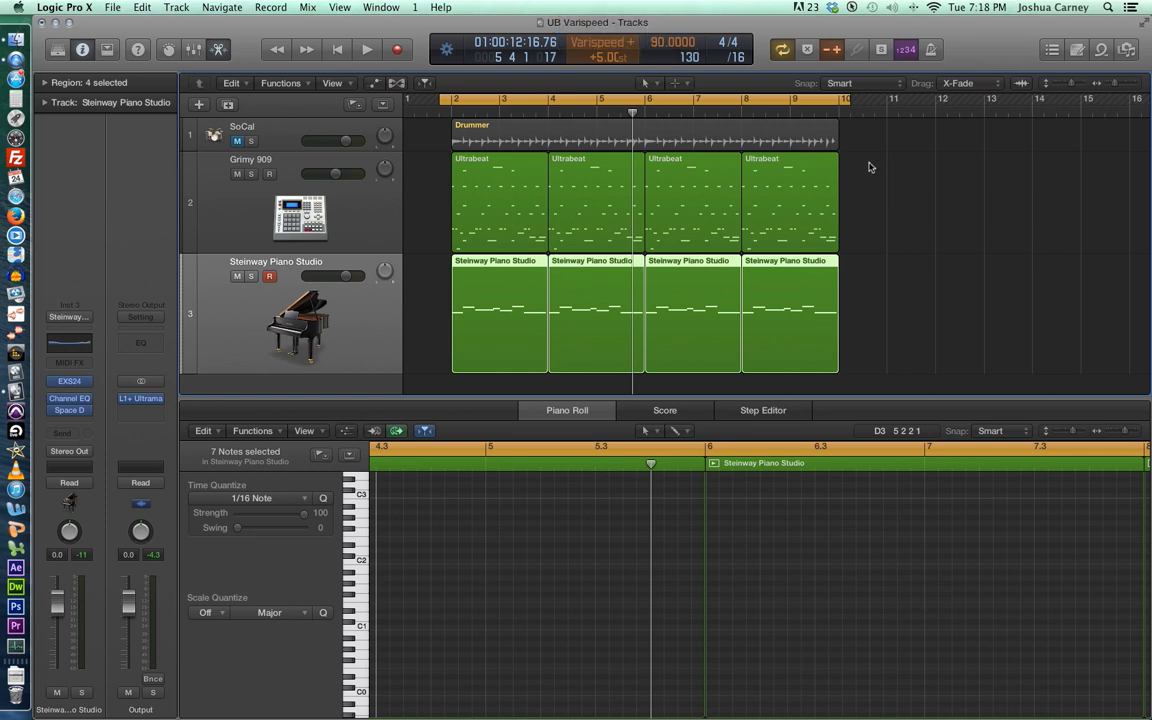
pyautogui.press('space')
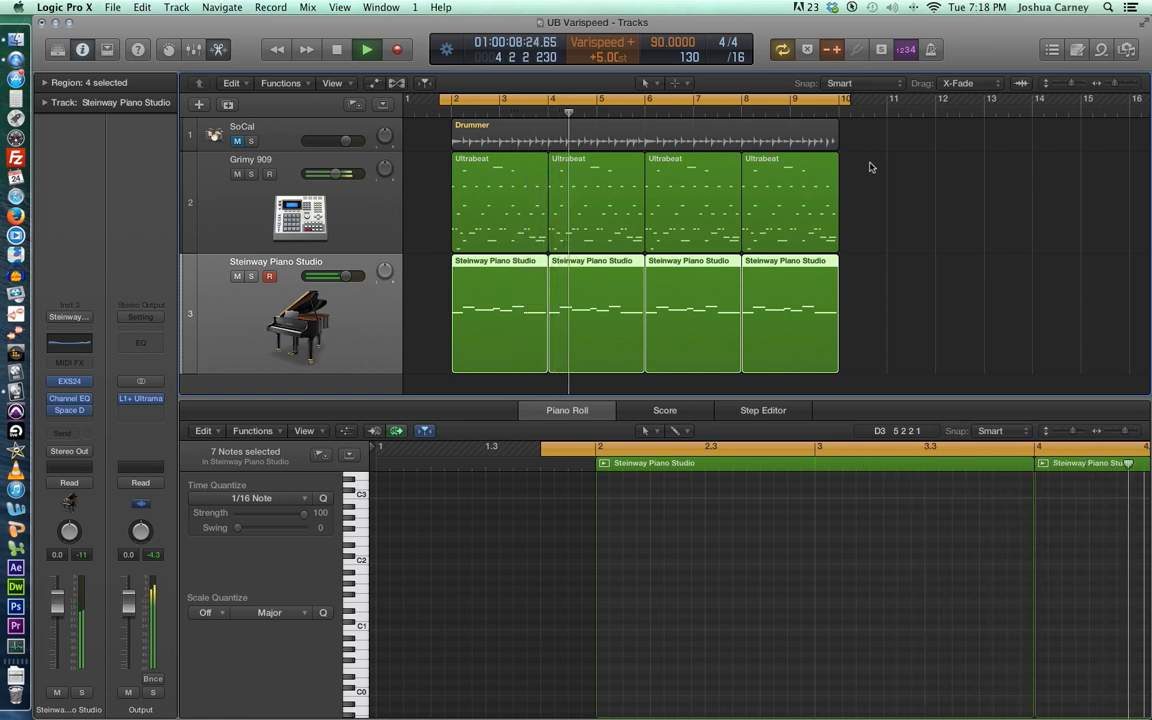
pyautogui.press('space')
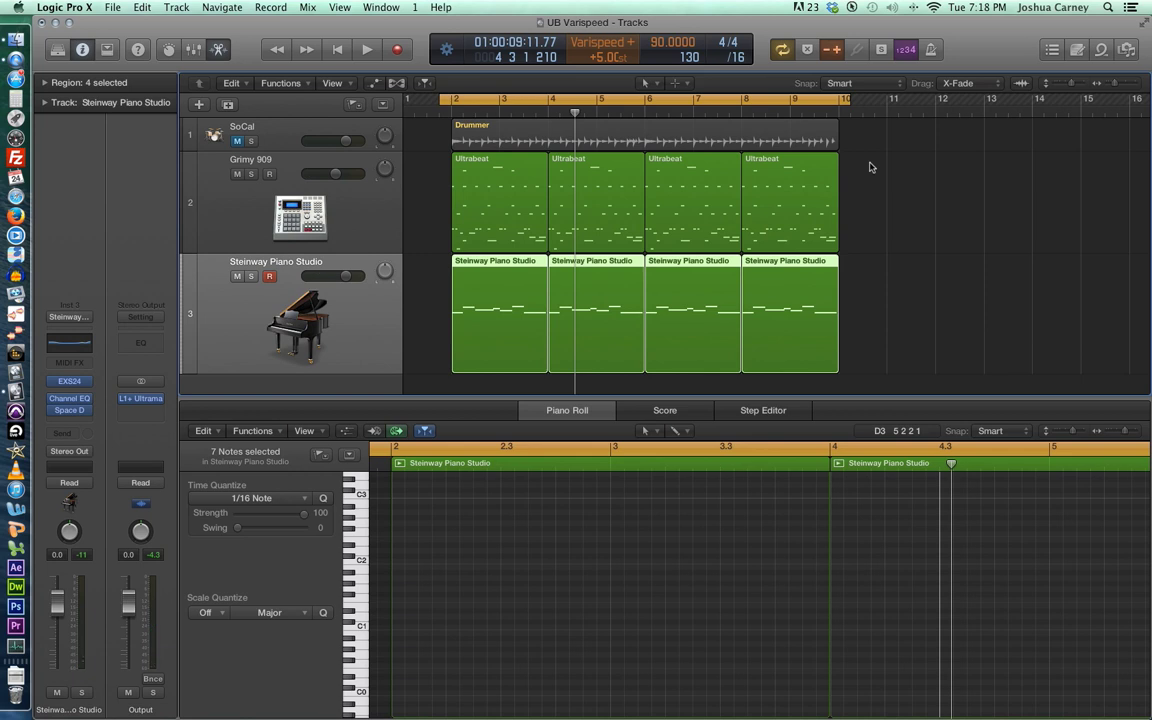
# Solo the Steinway Piano Studio track and use the Varispeed (Speed and Pitch) mode
pyautogui.click(250, 276)
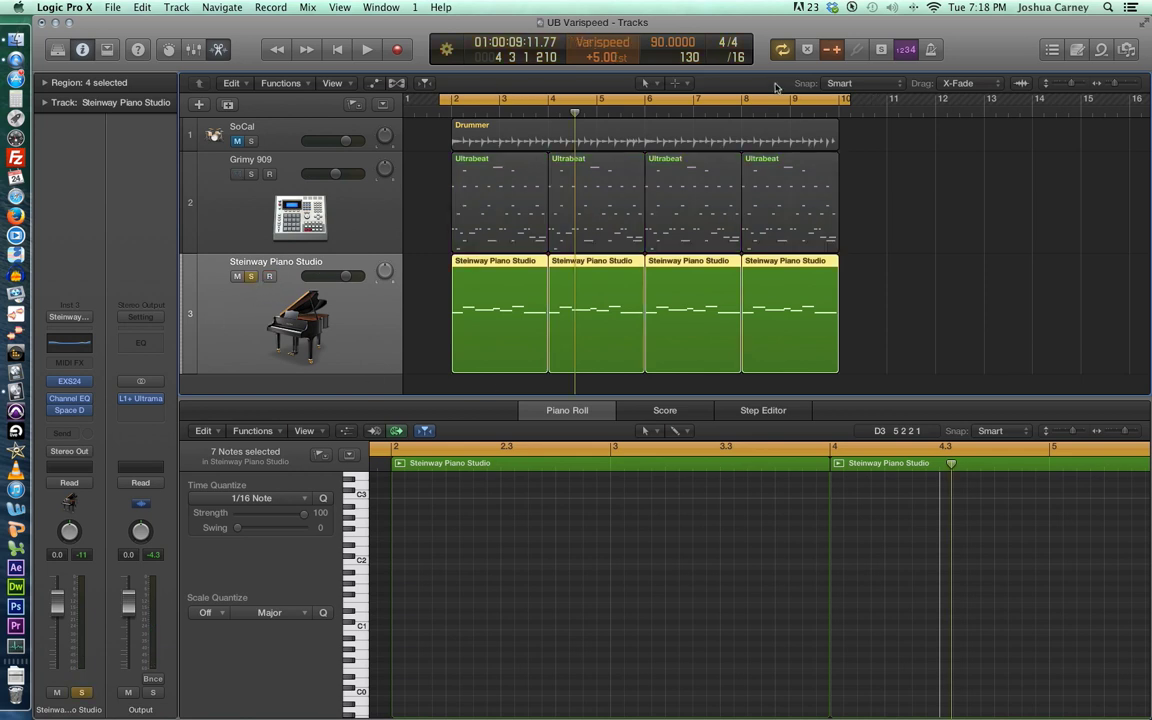
pyautogui.click(1134, 83)
pyautogui.click(1134, 83)
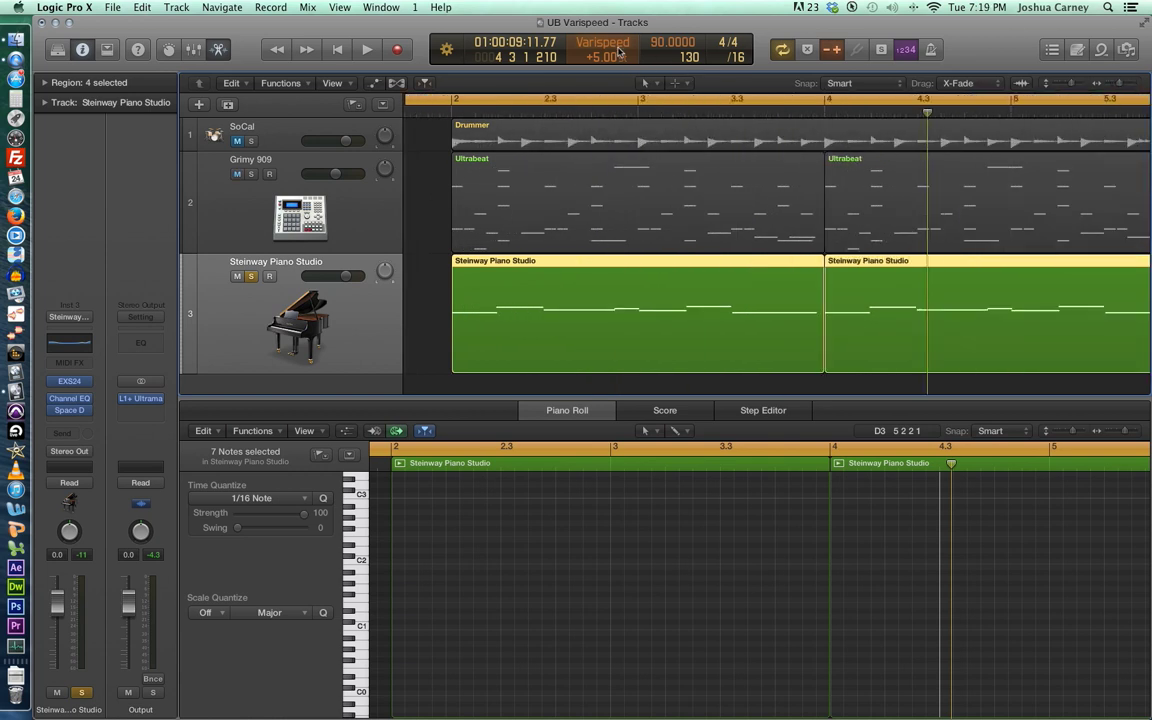
pyautogui.click(560, 42)
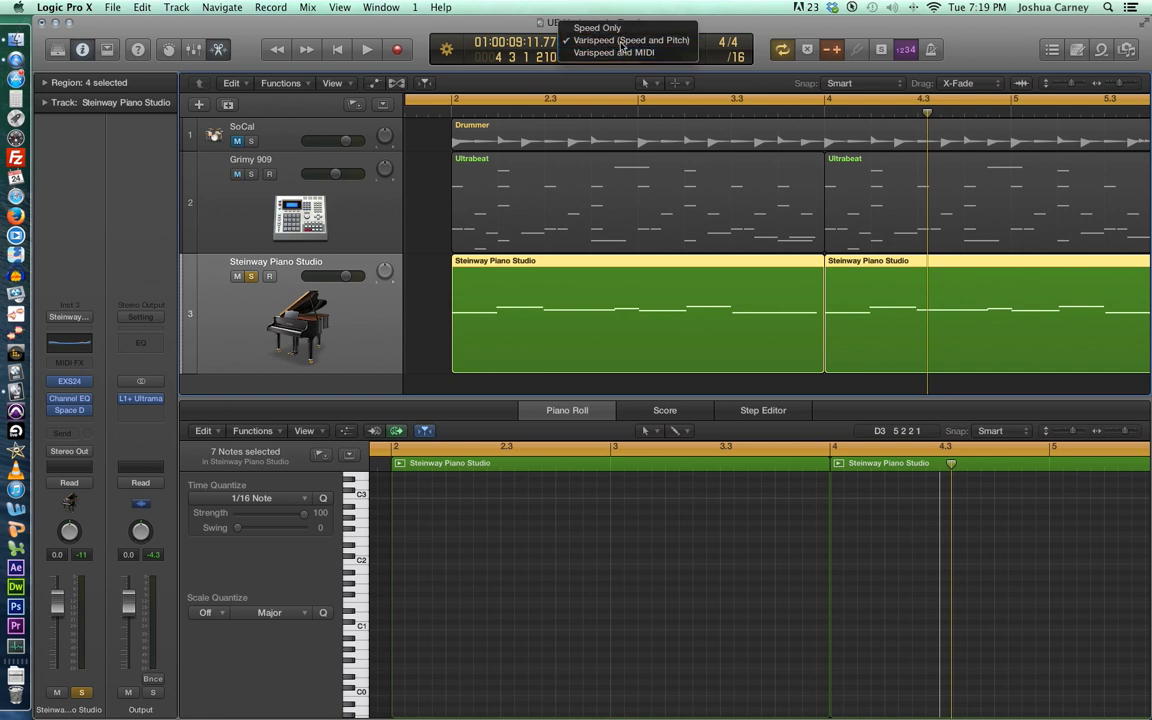
pyautogui.click(622, 41)
# Play the soloed piano and switch to the Varispeed and MIDI mode during playback to compare the pitch
pyautogui.press('space')
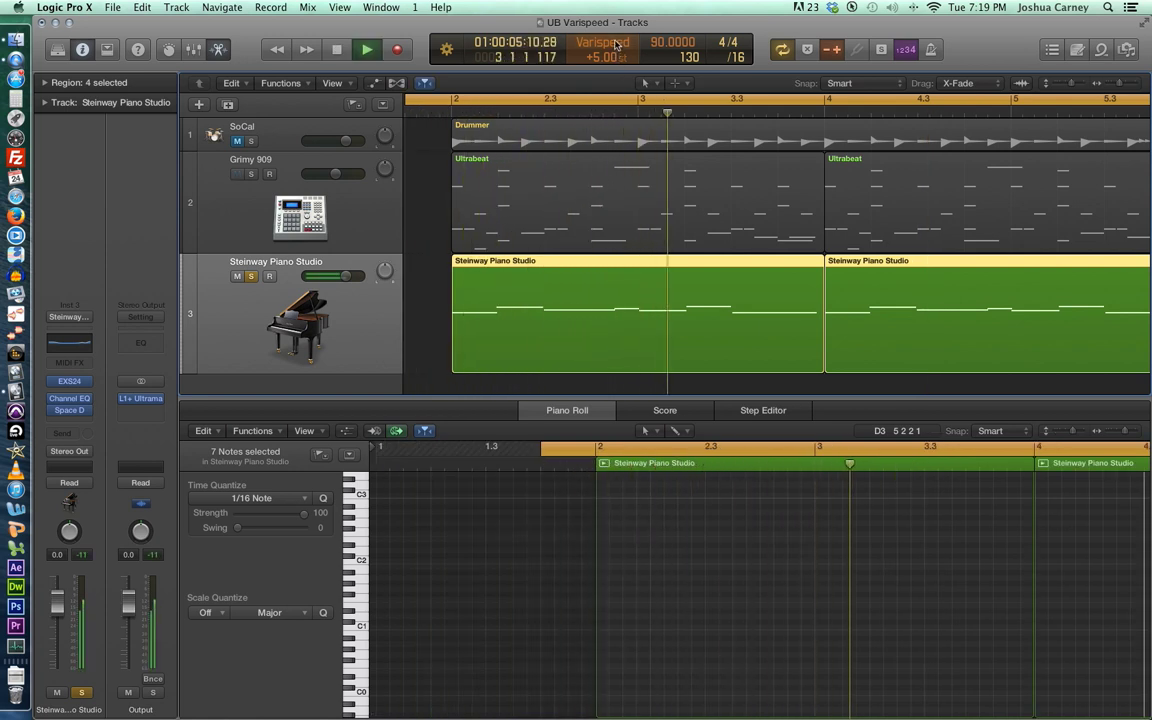
pyautogui.click(616, 44)
pyautogui.click(619, 54)
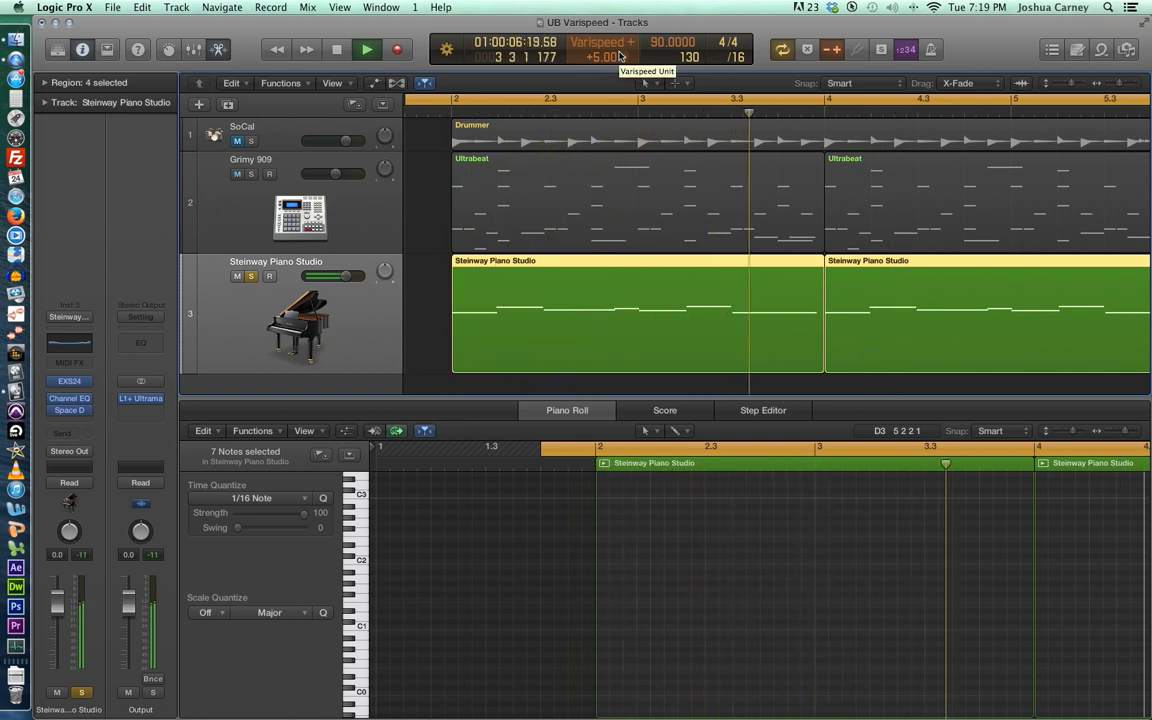
pyautogui.press('space')
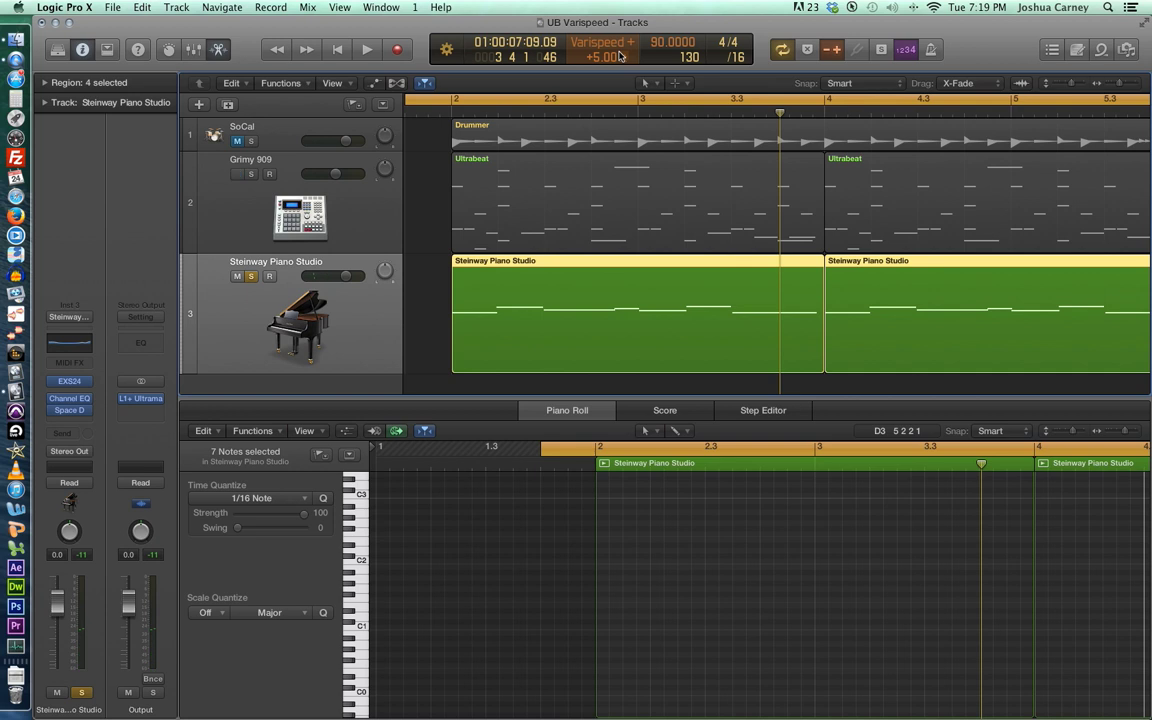
# Set the Varispeed amount to +12.00 semitones and choose the Varispeed (Speed and Pitch) mode
pyautogui.doubleClick(598, 58)
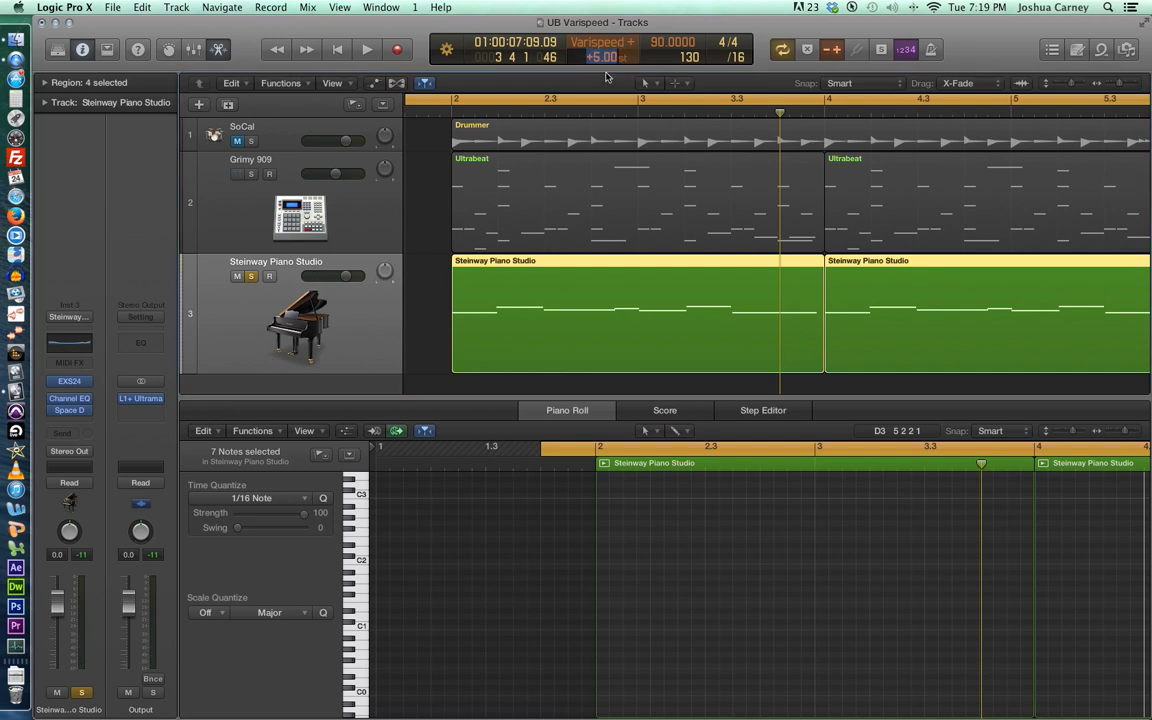
pyautogui.write('12')
pyautogui.press('Return')
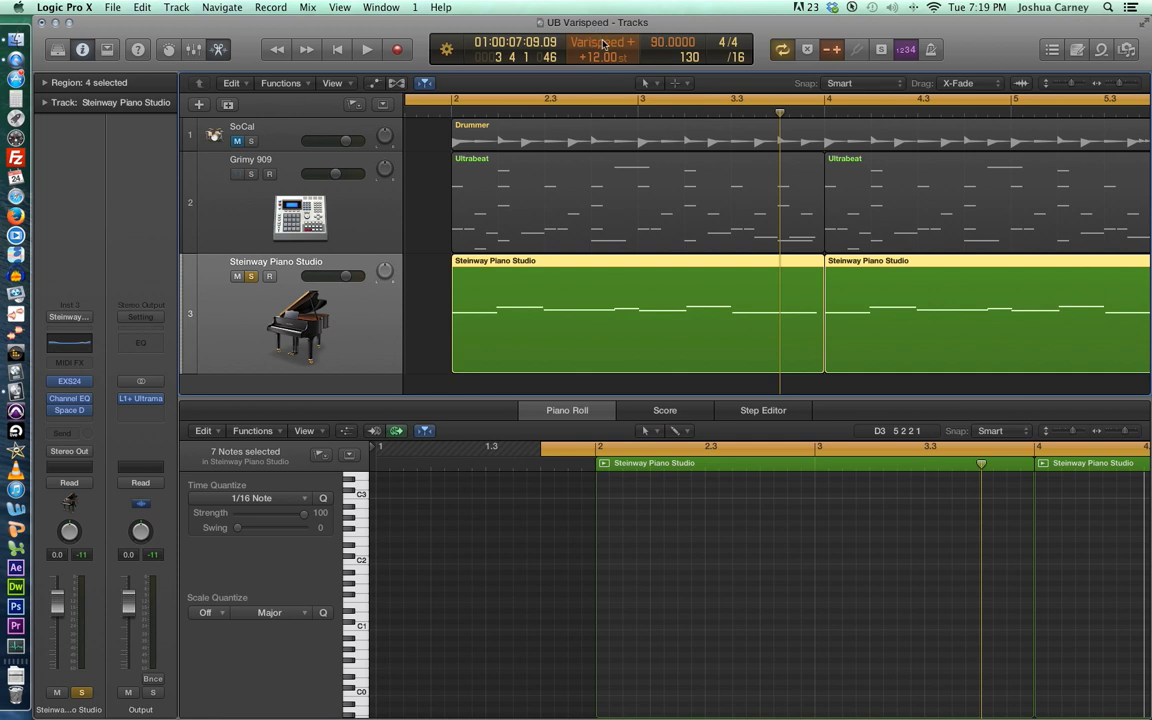
pyautogui.click(550, 42)
pyautogui.click(605, 33)
pyautogui.click(605, 40)
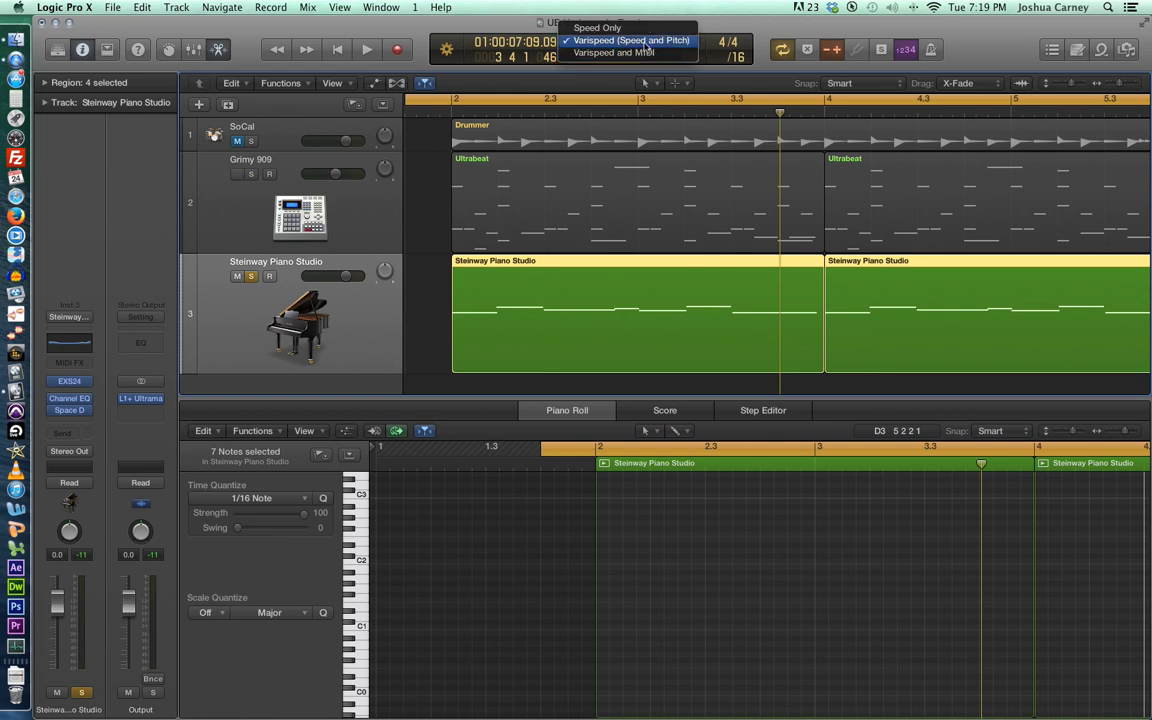
pyautogui.click(647, 41)
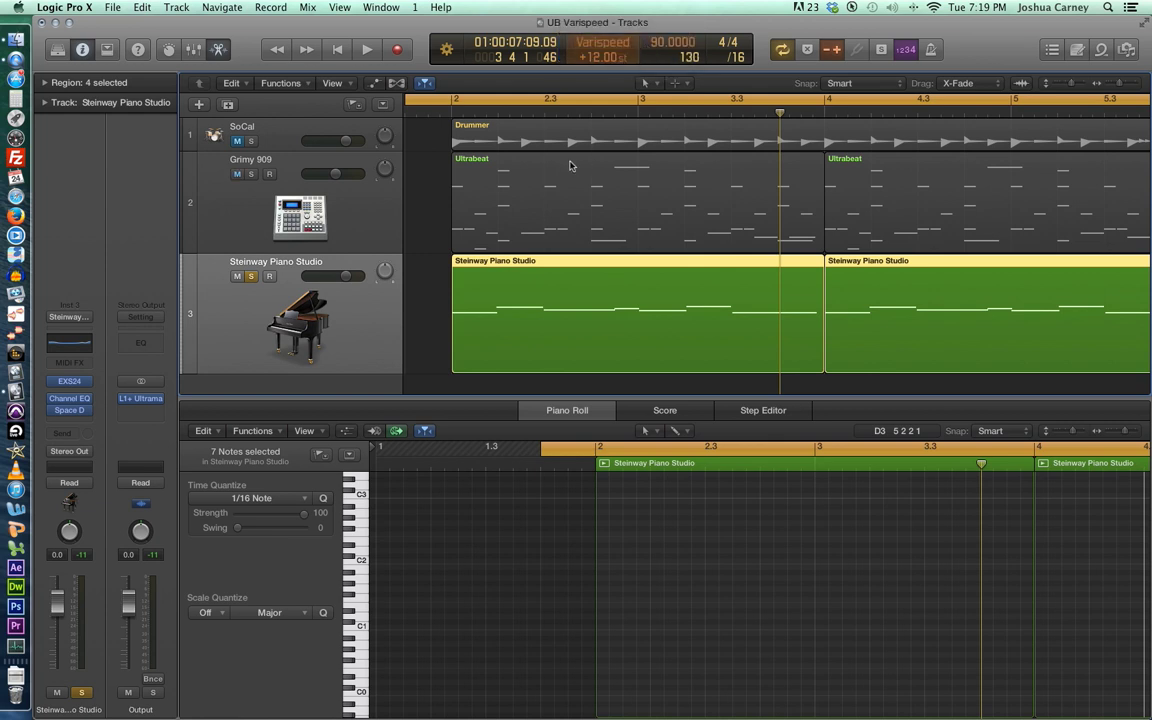
# Play the piano an octave up and change to the Varispeed and MIDI mode while it plays
pyautogui.press('space')
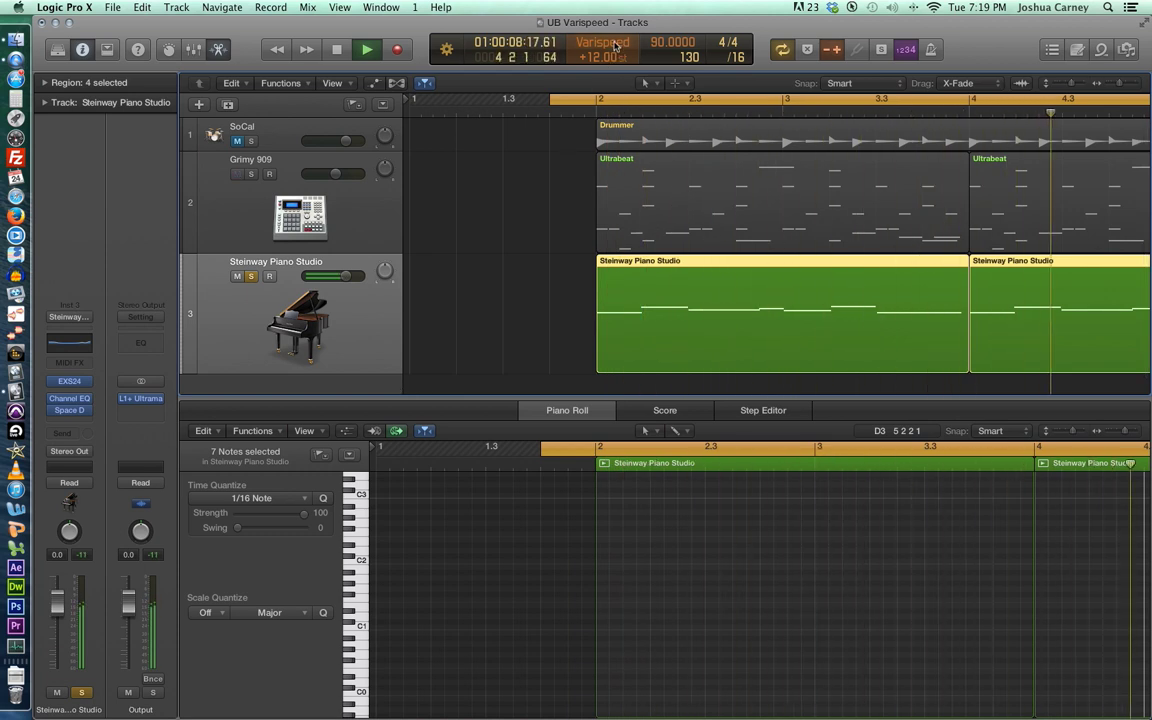
pyautogui.click(616, 45)
pyautogui.click(627, 56)
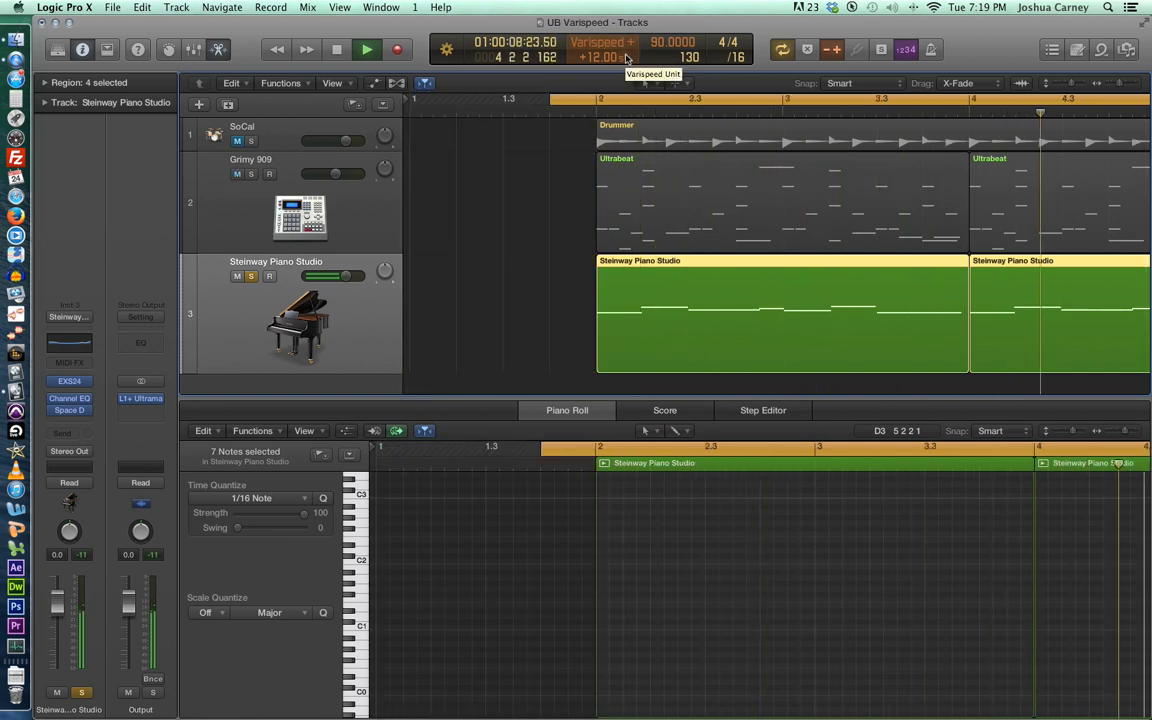
pyautogui.press('space')
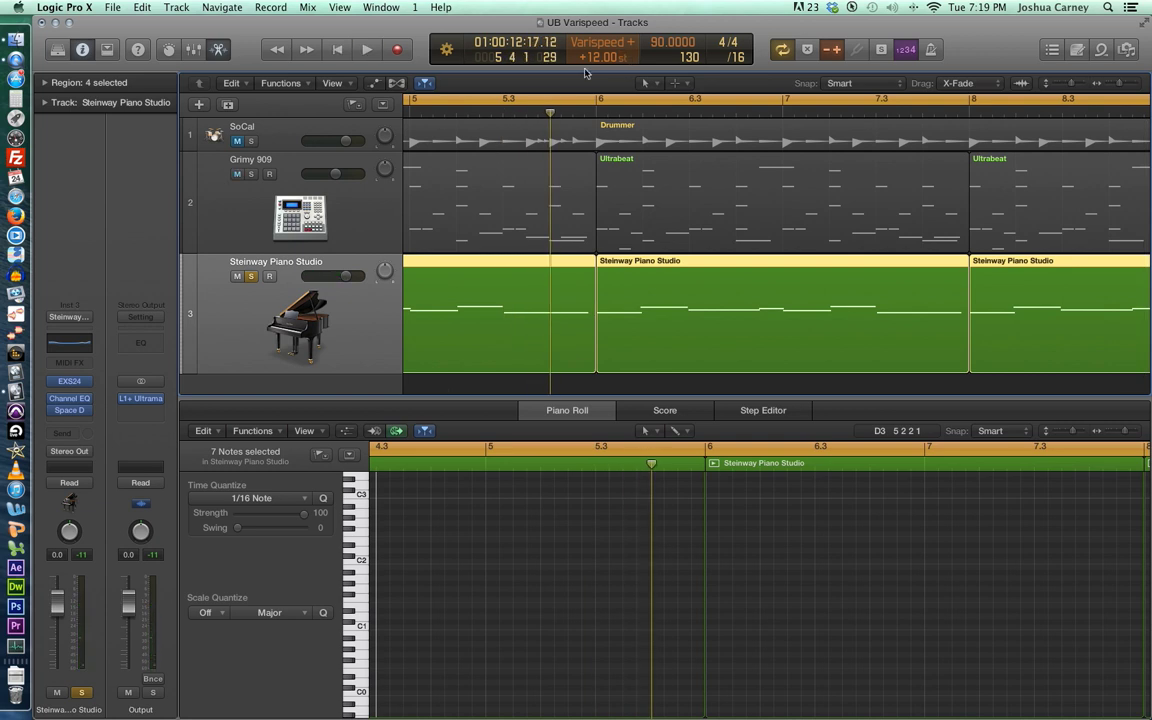
# Hide the Piano Roll and turn off solo on the Steinway Piano Studio track
pyautogui.moveTo(603, 431); pyautogui.dragTo(599, 676)
pyautogui.moveTo(1118, 84); pyautogui.dragTo(1113, 84)
pyautogui.hscroll(-5, 611, 149)
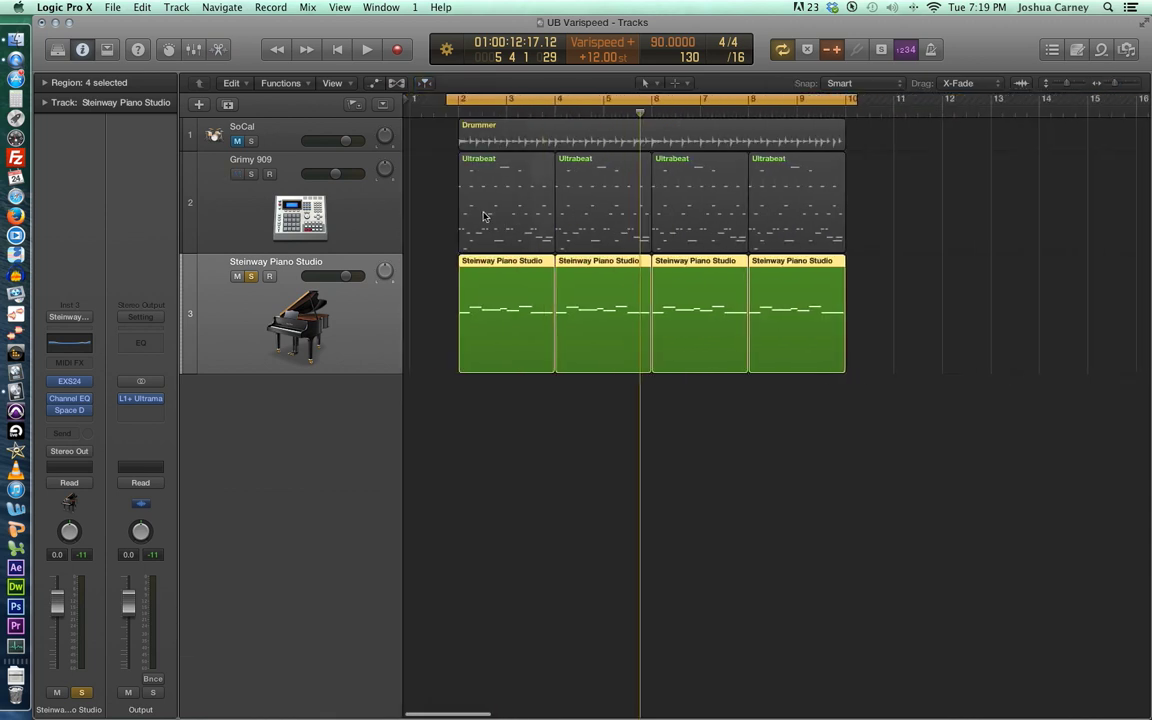
pyautogui.click(249, 277)
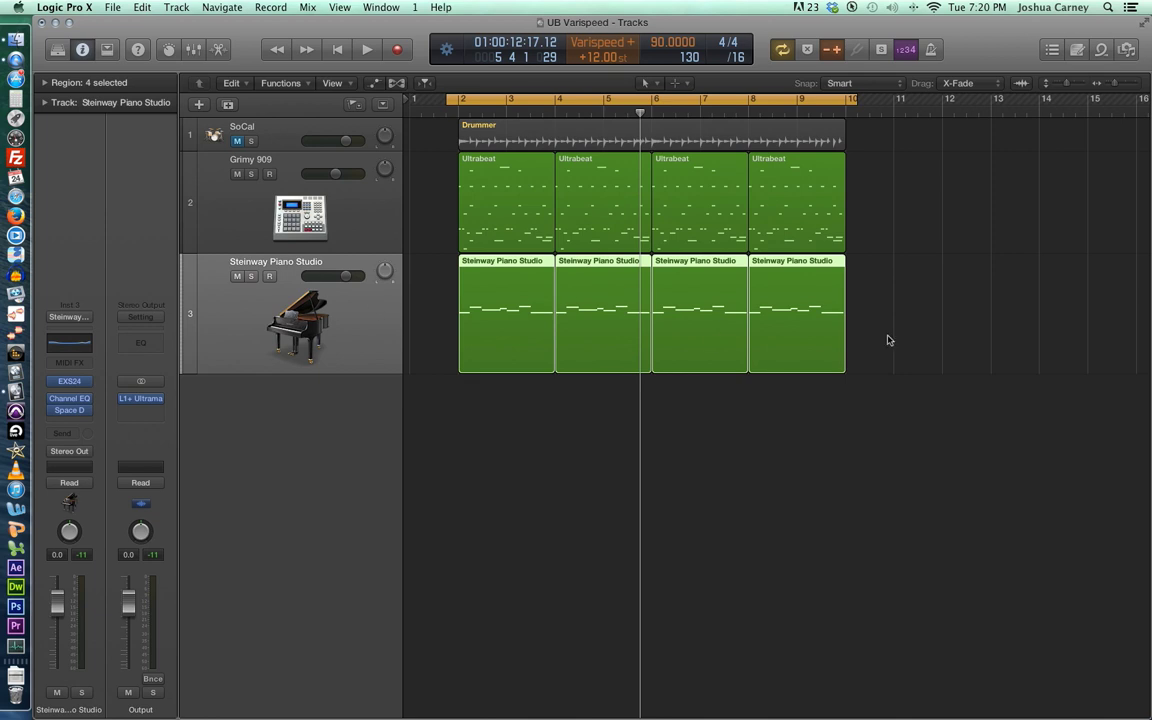
# Open the first Ultrabeat region in the Piano Roll and audition the drum sounds on the keys around C1
pyautogui.click(491, 205)
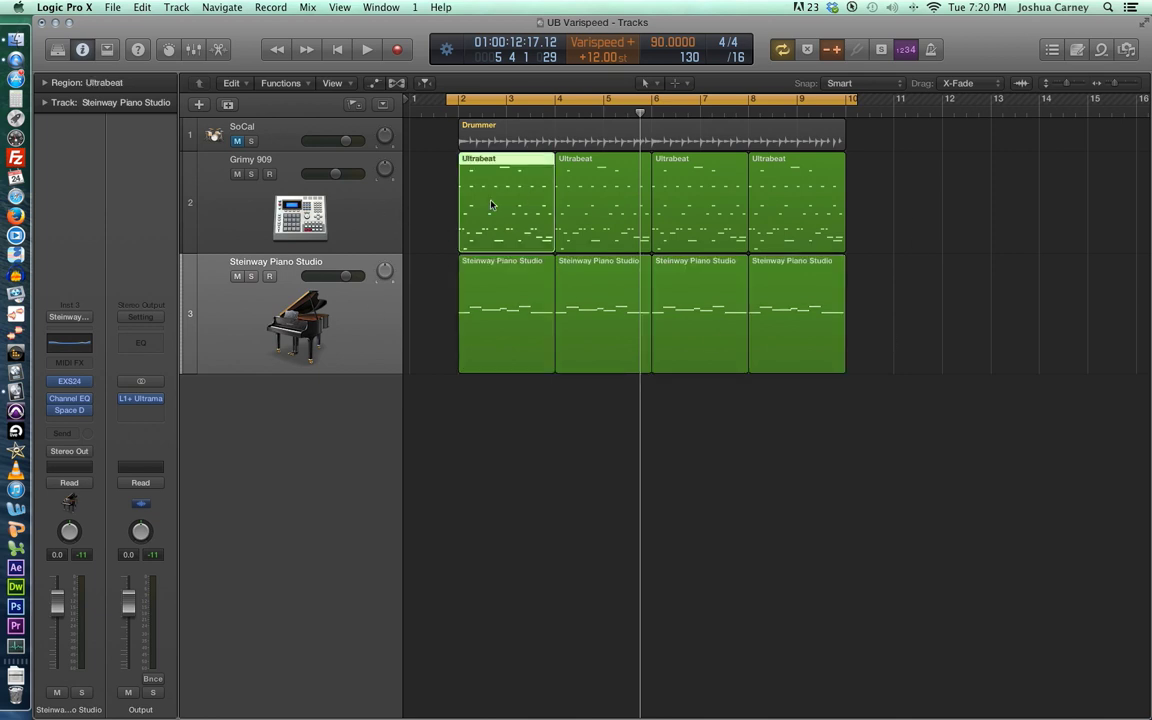
pyautogui.doubleClick(491, 205)
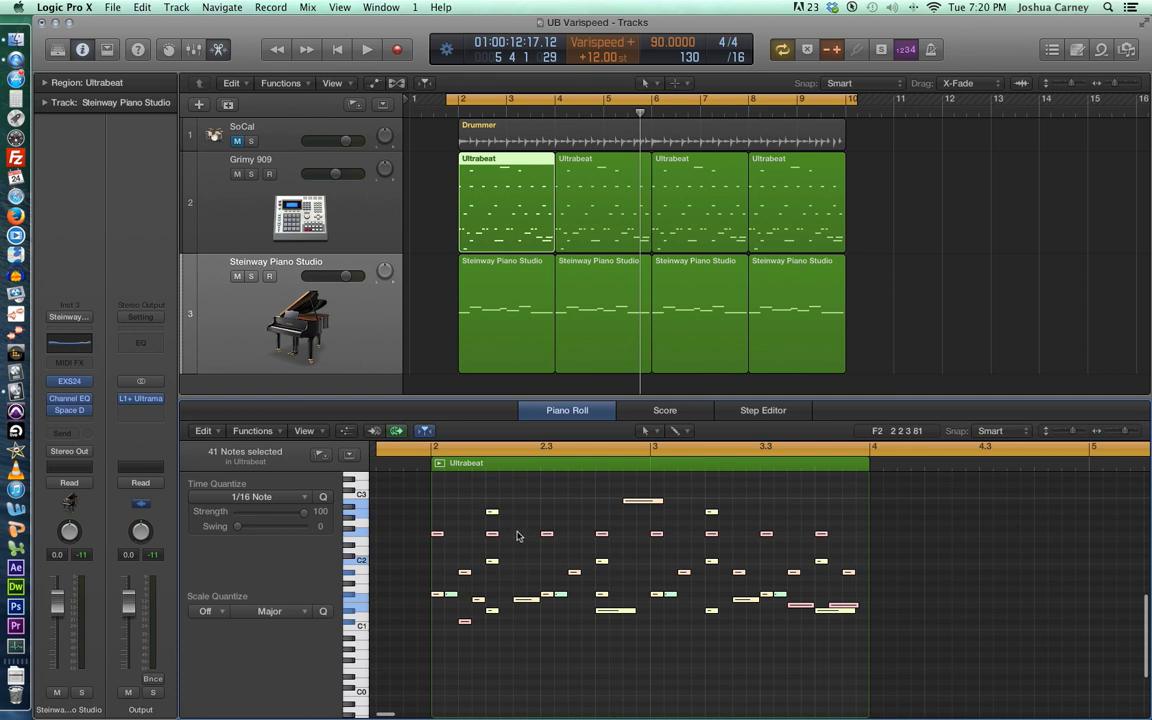
pyautogui.click(598, 550)
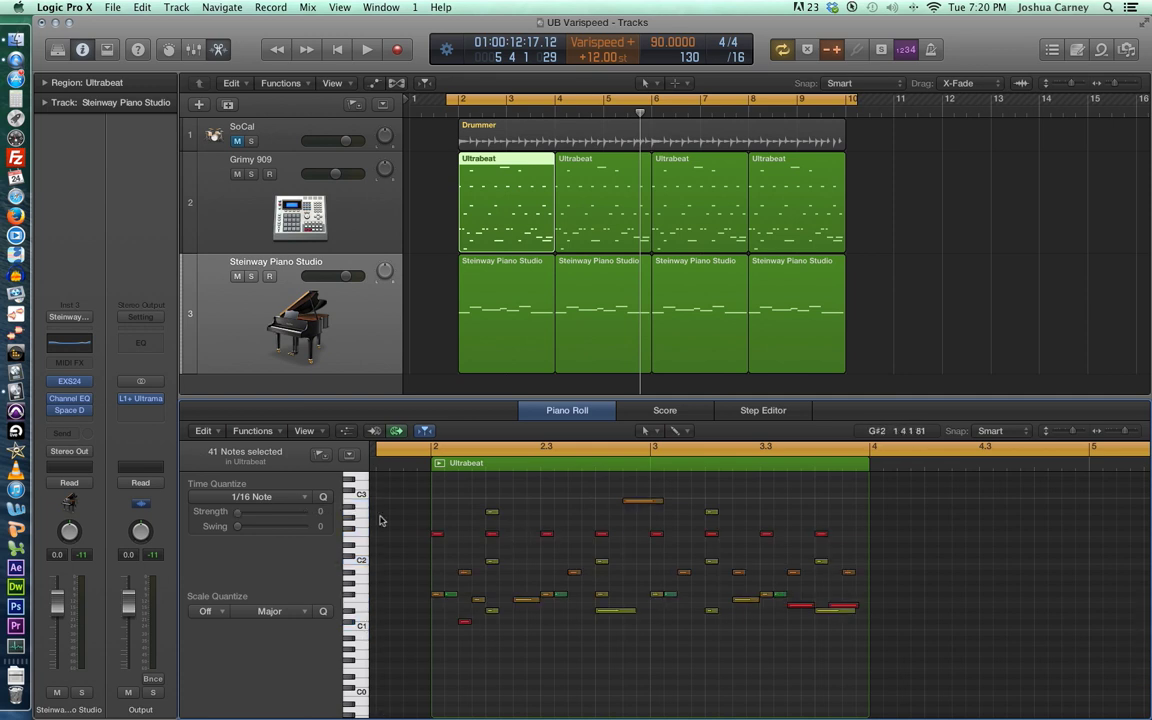
pyautogui.click(364, 628)
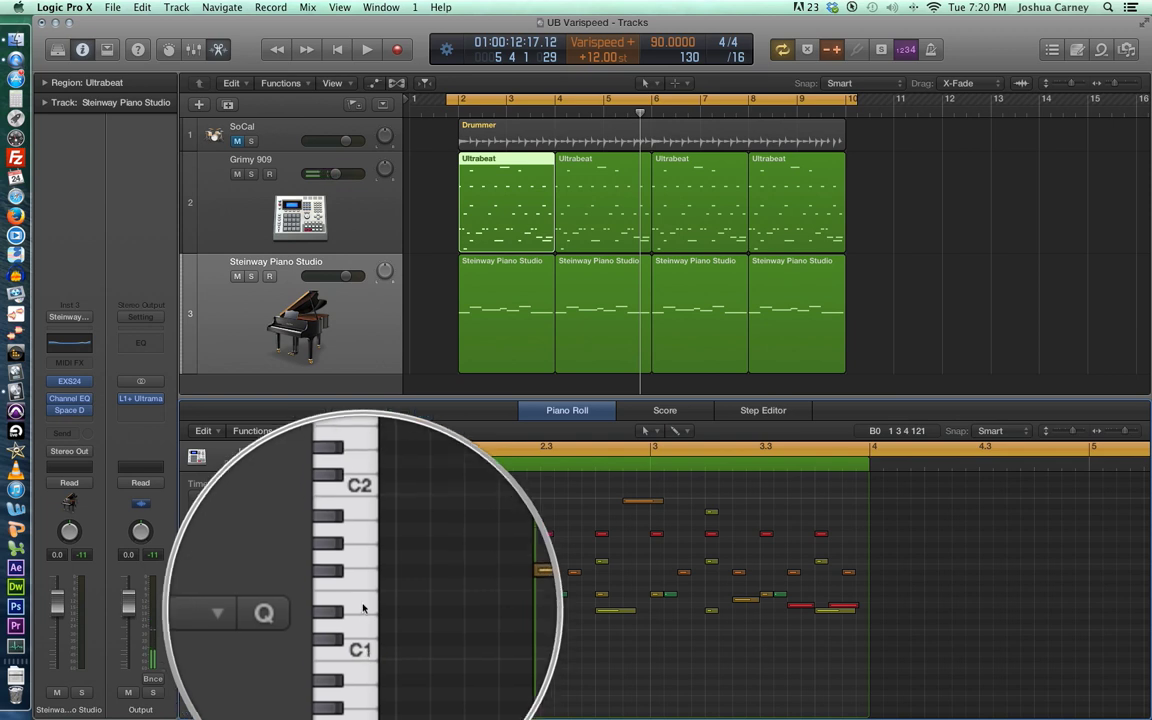
pyautogui.click(362, 609)
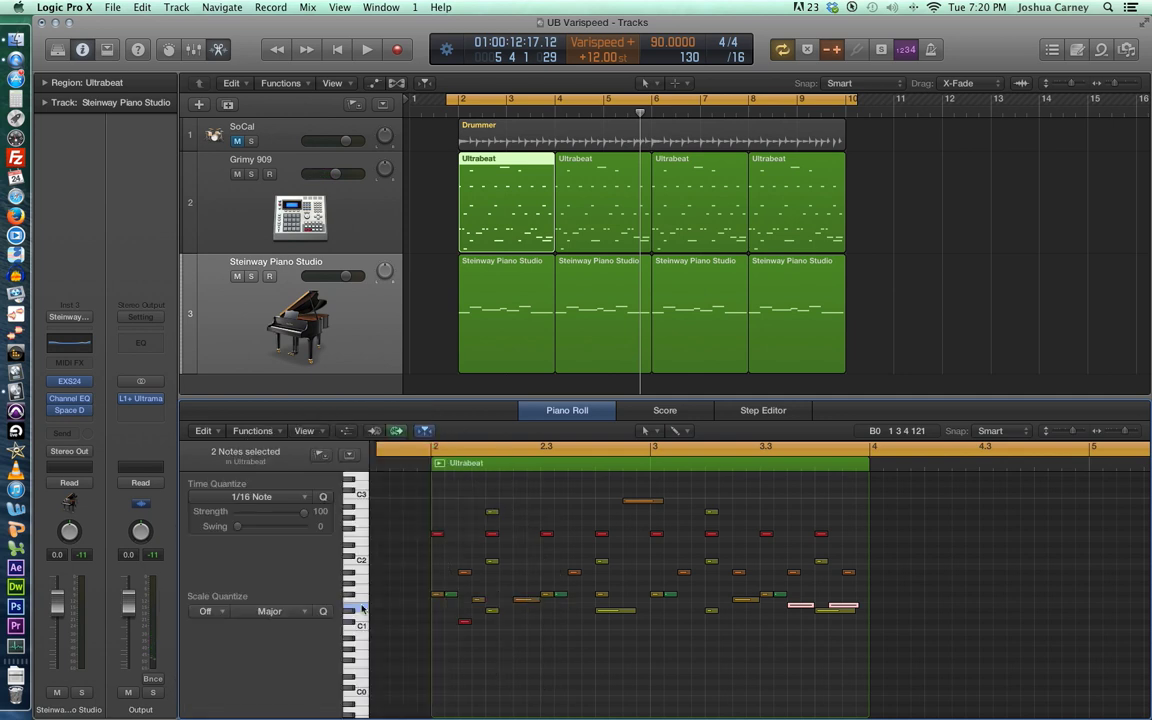
# Select the Grimy 909 track, switch to Steinway Piano Studio, and show the piano notes in the Piano Roll
pyautogui.click(235, 210)
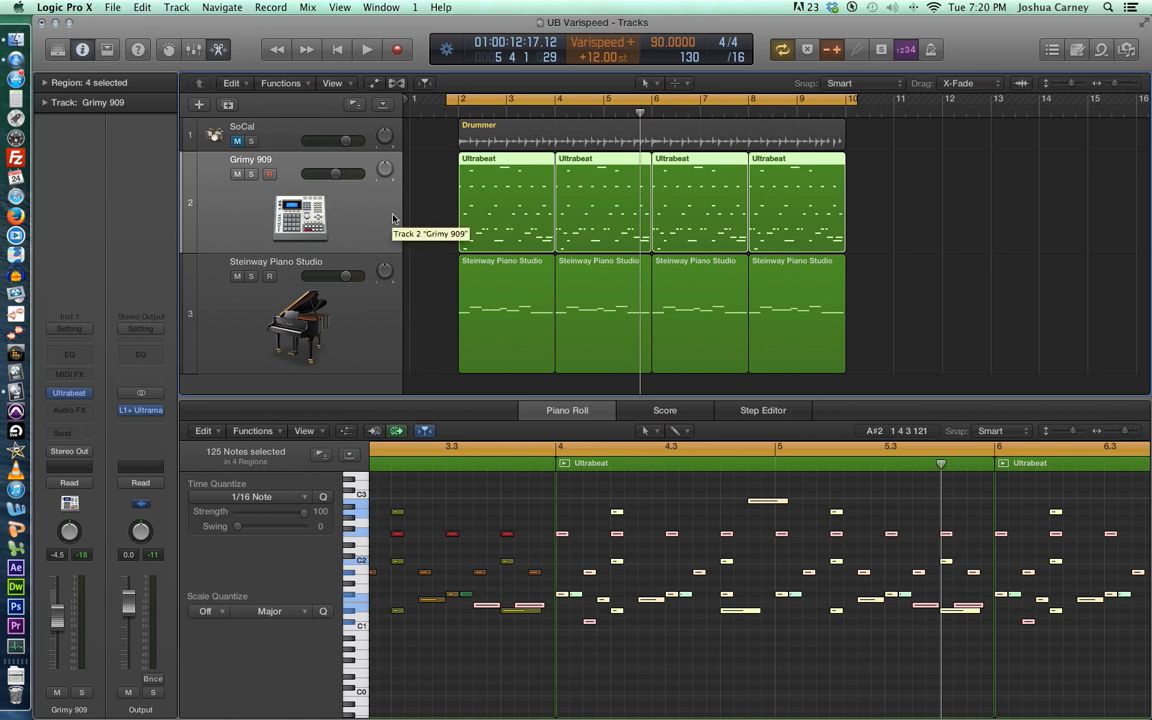
pyautogui.click(466, 287)
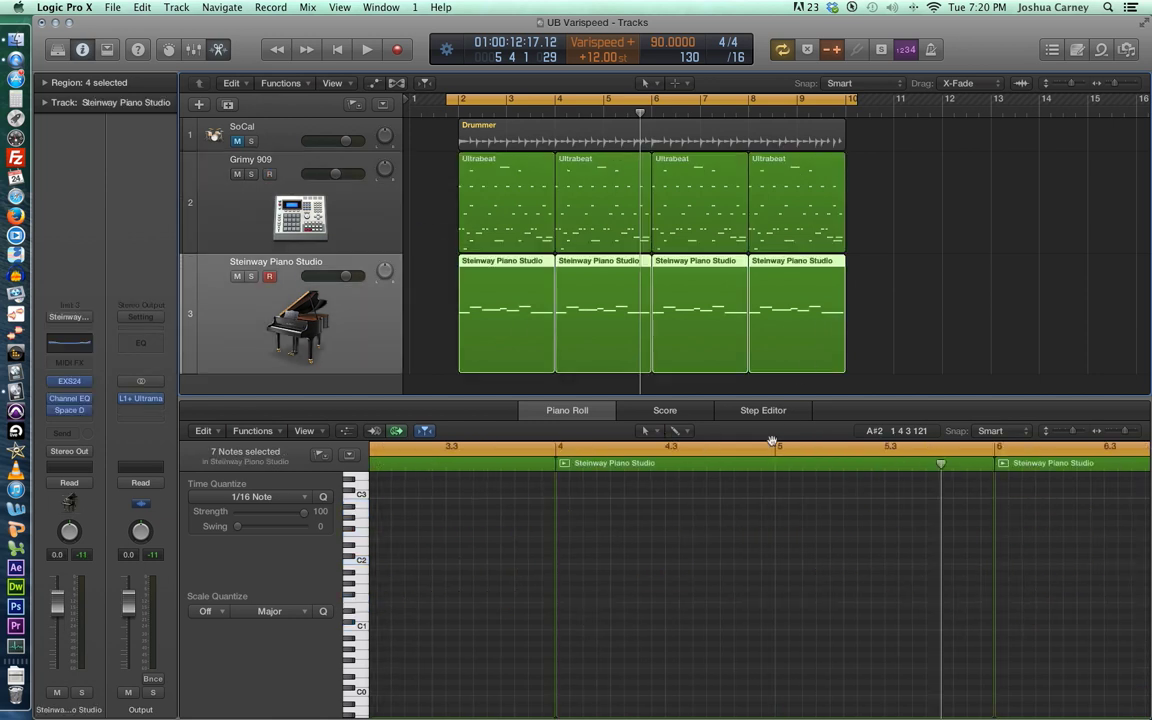
pyautogui.scroll(5, 680, 600)
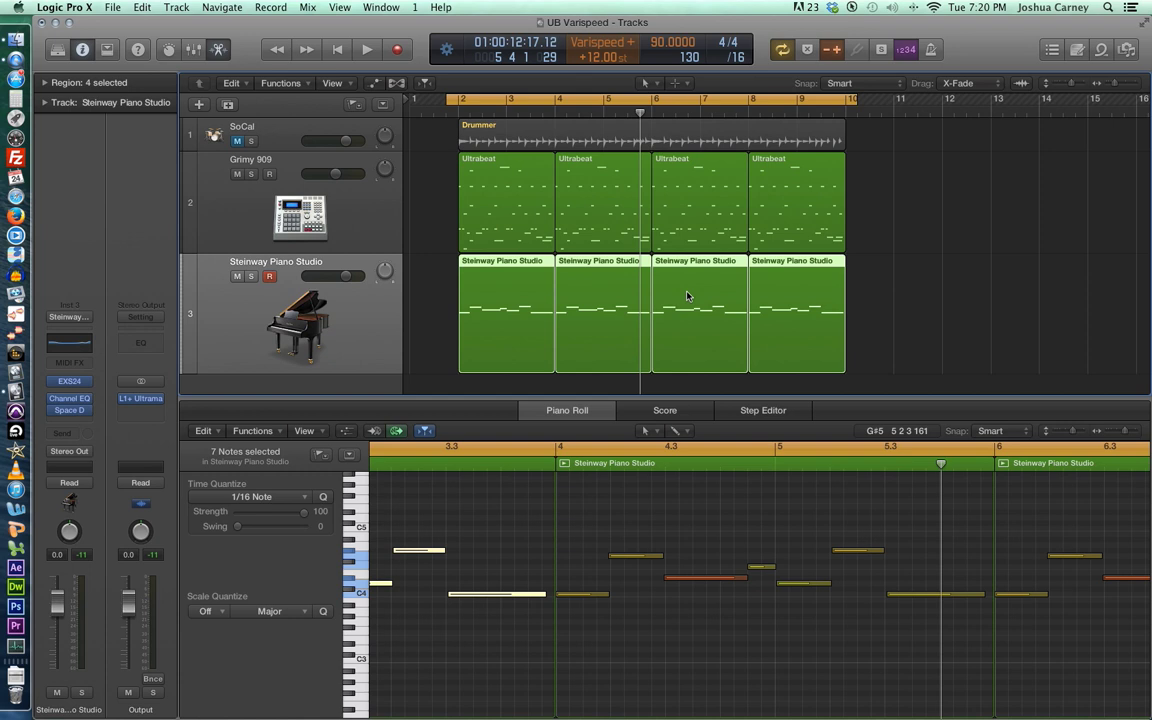
# Open the choice of Varispeed modes
pyautogui.click(605, 45)
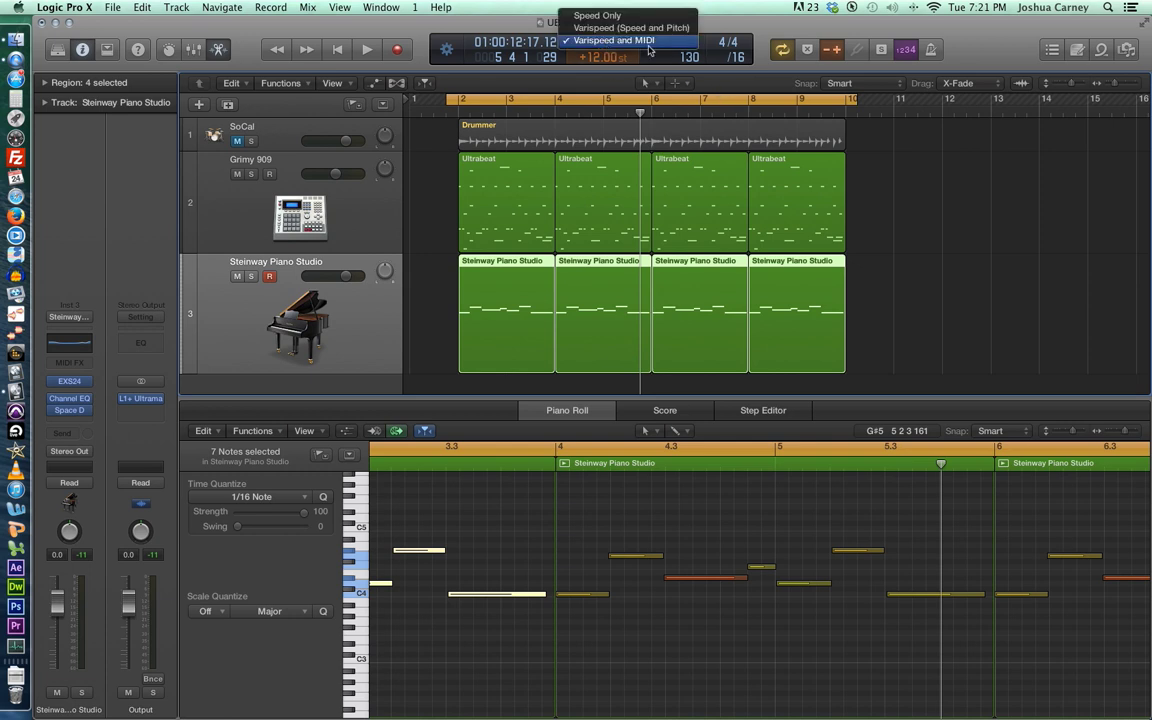